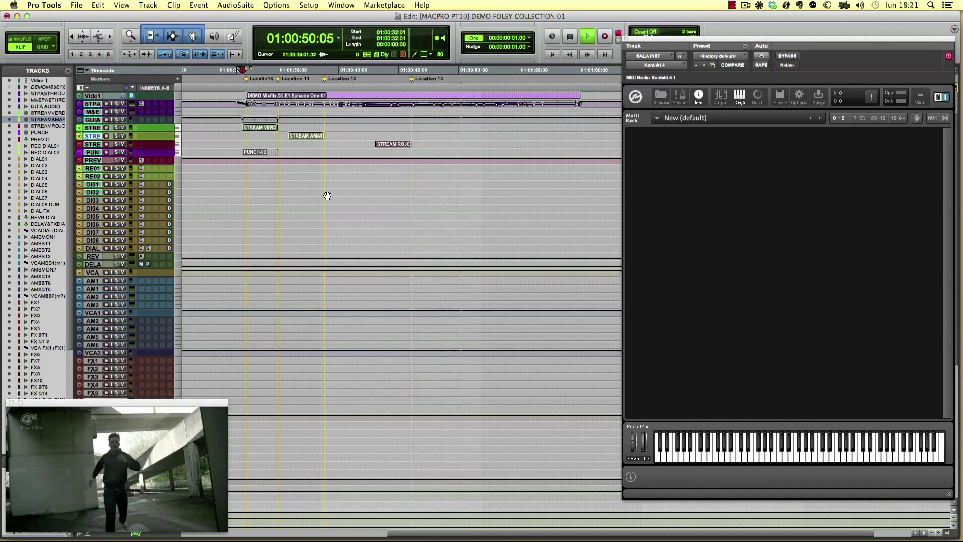
- Stop playback, select the tracks from SALA1 through the SALA VCA, and bring SALA INST and the SALA tracks into view
{"action": "key", "text": "space"}
{"action": "scroll", "coordinate": [35, 328], "scroll_direction": "down", "scroll_amount": 3}
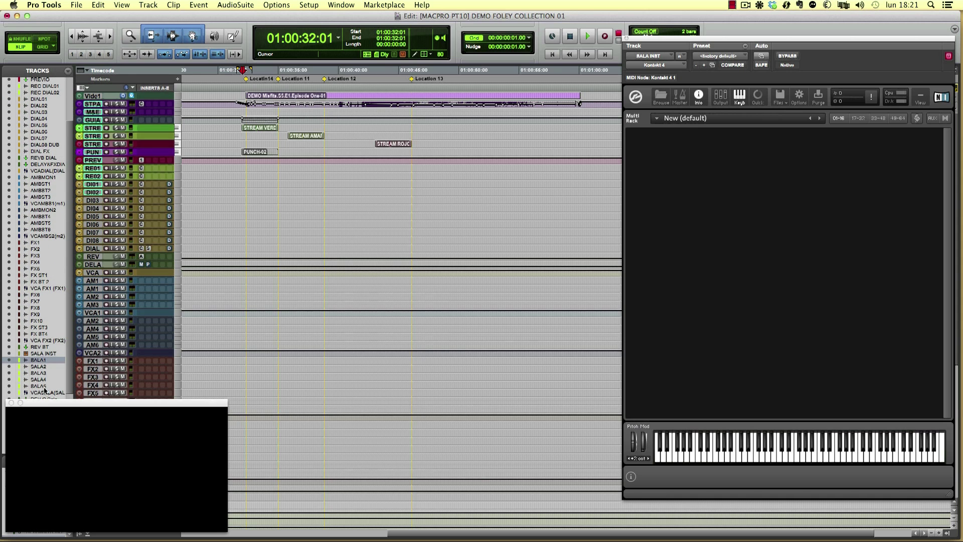
{"action": "left_click", "coordinate": [45, 393], "text": "shift"}
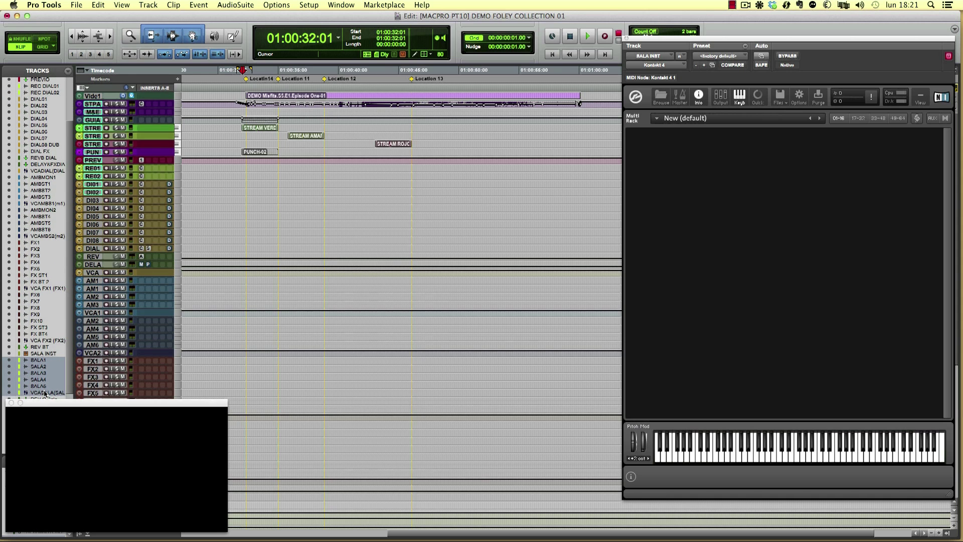
{"action": "scroll", "coordinate": [305, 115], "scroll_direction": "down", "scroll_amount": 10}
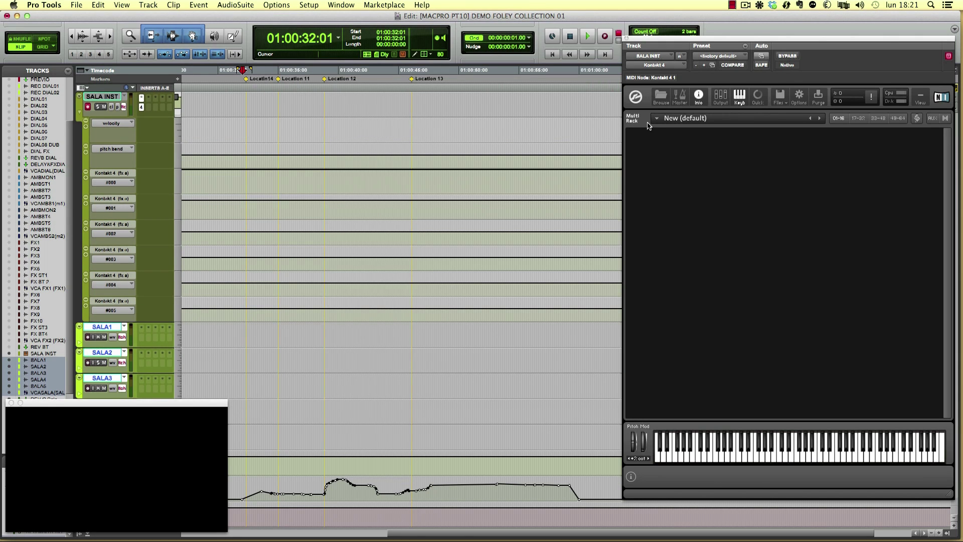
- Switch to Finder and load the FC01 ASPHALT RUNNERS instrument from the FC FOOTSTEPS Series folder into Kontakt
{"action": "key", "text": "super+Tab"}
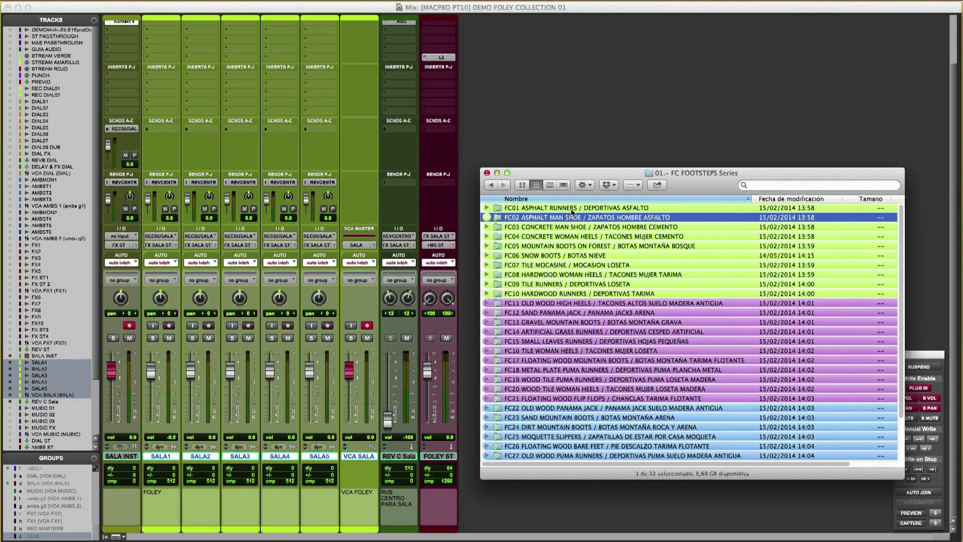
{"action": "key", "text": "Down"}
{"action": "key", "text": "Down"}
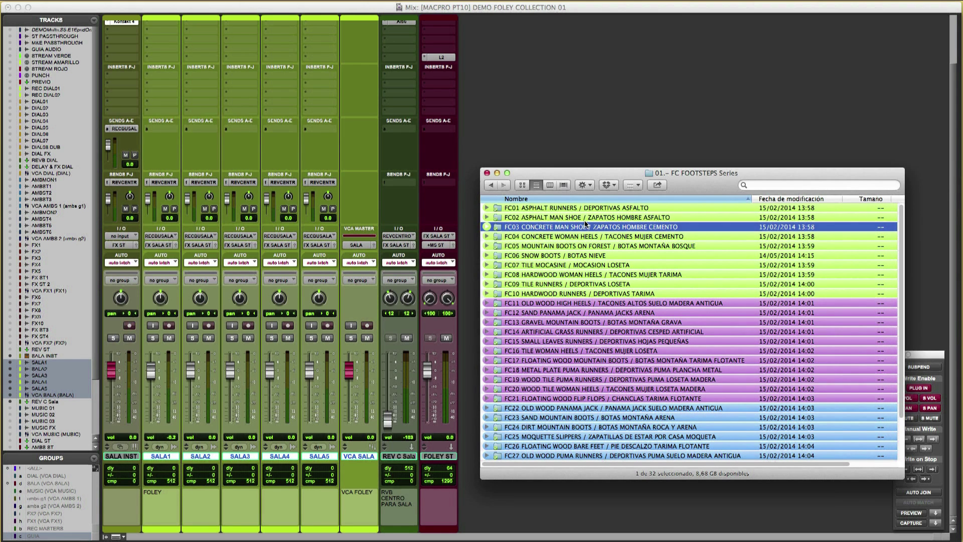
{"action": "key", "text": "Up"}
{"action": "key", "text": "Up"}
{"action": "key", "text": "Up"}
{"action": "key", "text": "Right"}
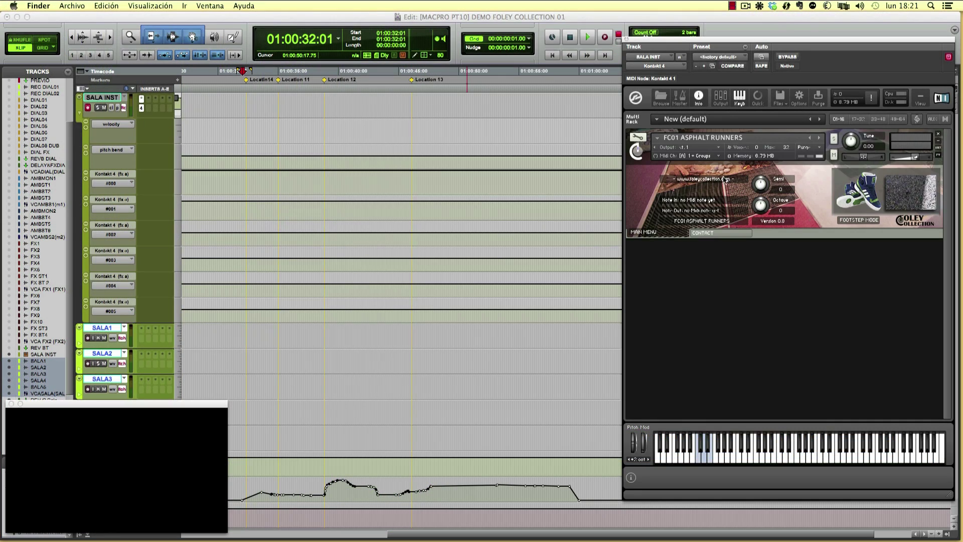
- Select the SALA INST track and set the FC01 ASPHALT RUNNERS instrument's MIDI channel to omni
{"action": "left_click", "coordinate": [245, 125]}
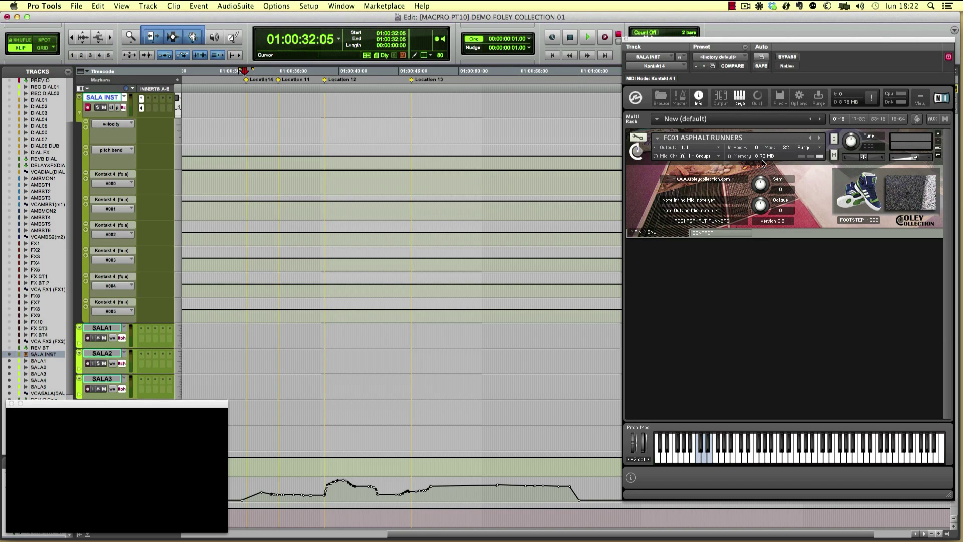
{"action": "left_click", "coordinate": [701, 160]}
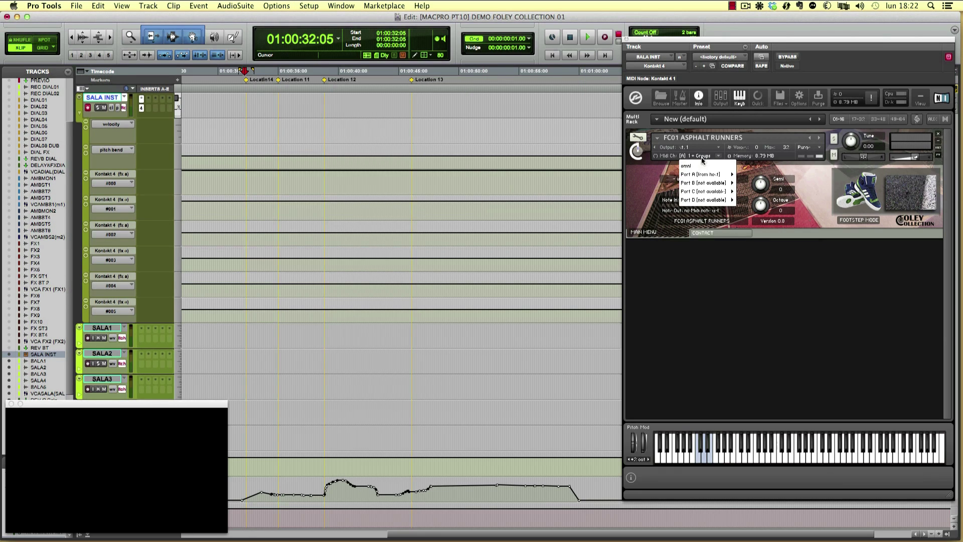
{"action": "mouse_move", "coordinate": [708, 175]}
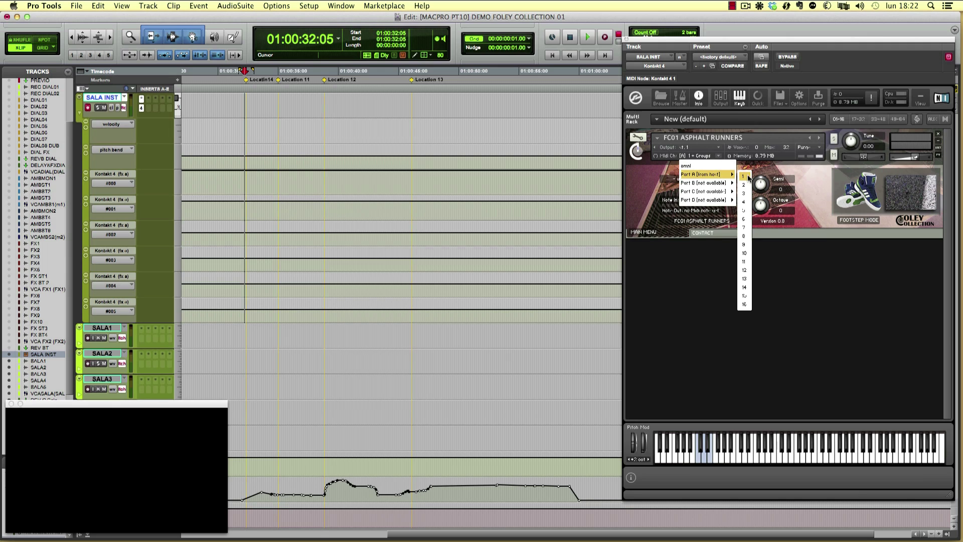
{"action": "left_click", "coordinate": [743, 176]}
{"action": "left_click", "coordinate": [701, 158]}
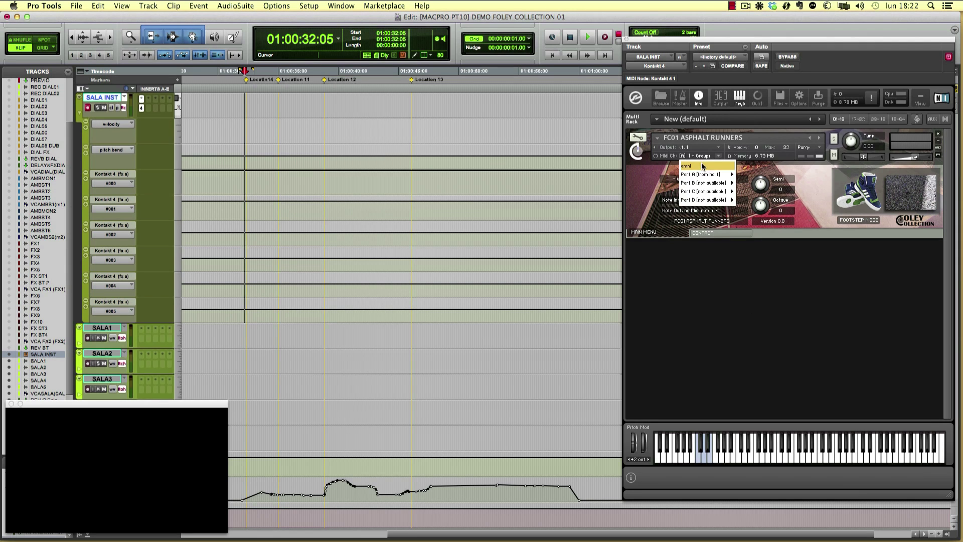
{"action": "left_click", "coordinate": [701, 162]}
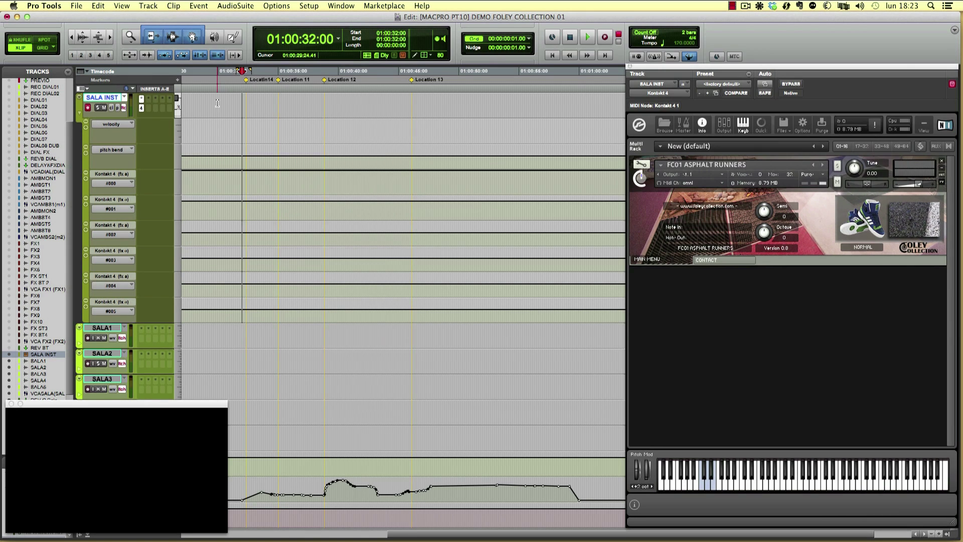
- Record a footstep performance as MIDI on SALA INST from 01:00:29:24, and play the recording back from 01:00:34:03
{"action": "left_click", "coordinate": [218, 103]}
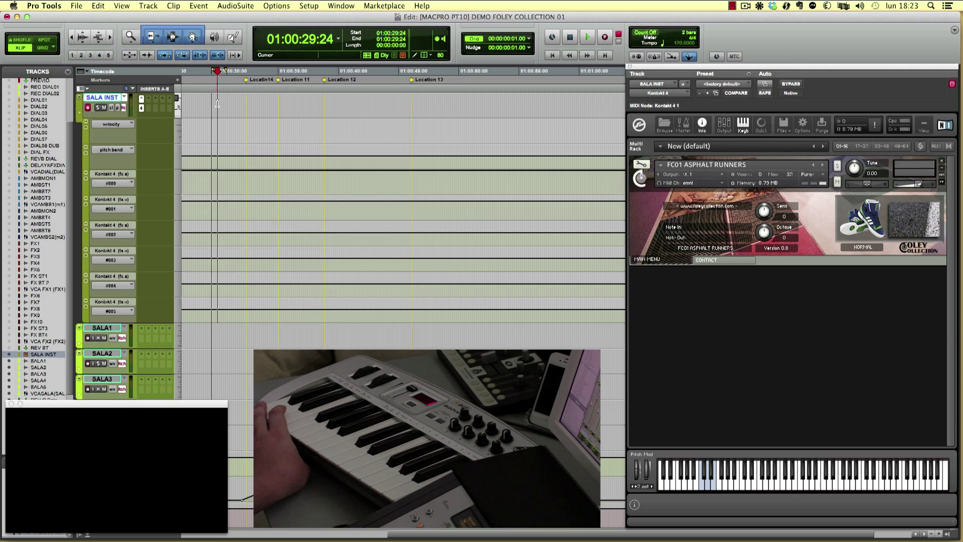
{"action": "key", "text": "super+space"}
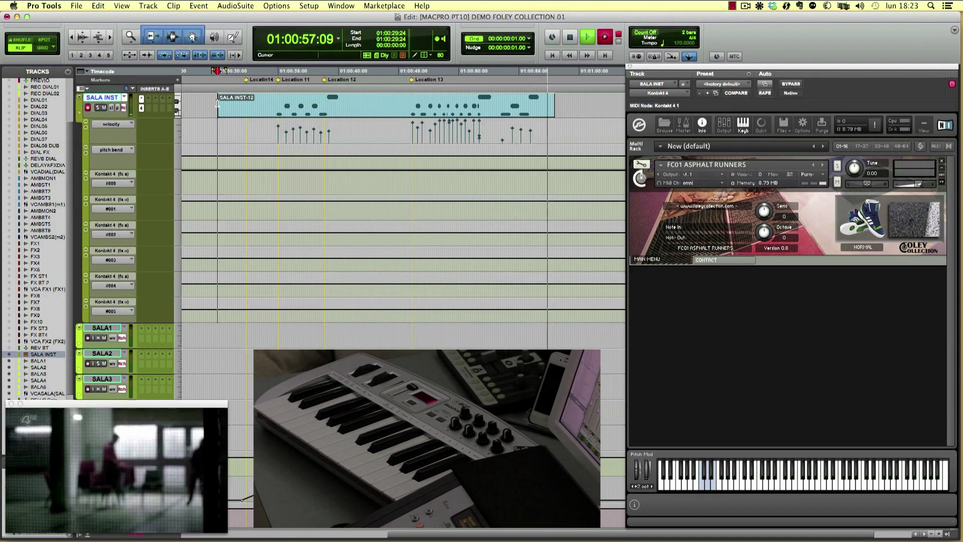
{"action": "key", "text": "space"}
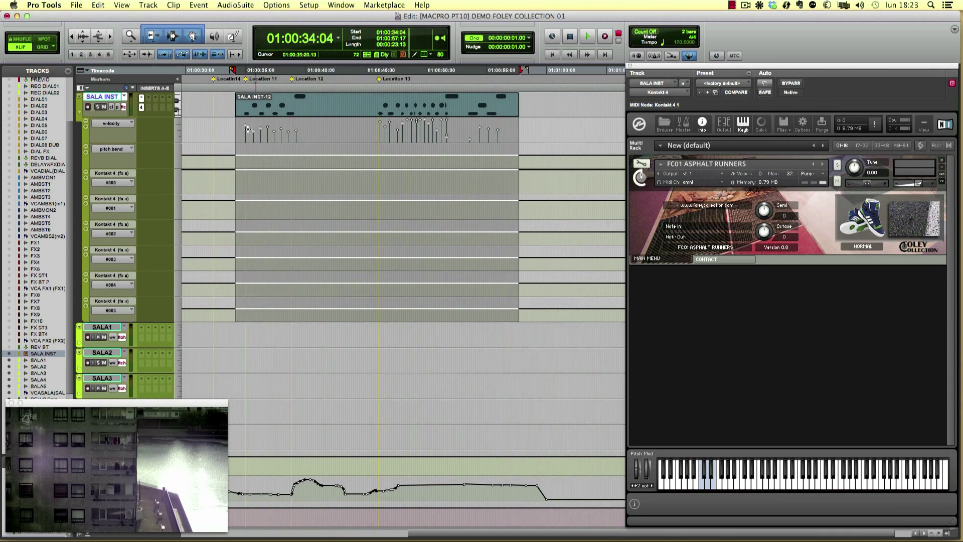
{"action": "left_click", "coordinate": [236, 128]}
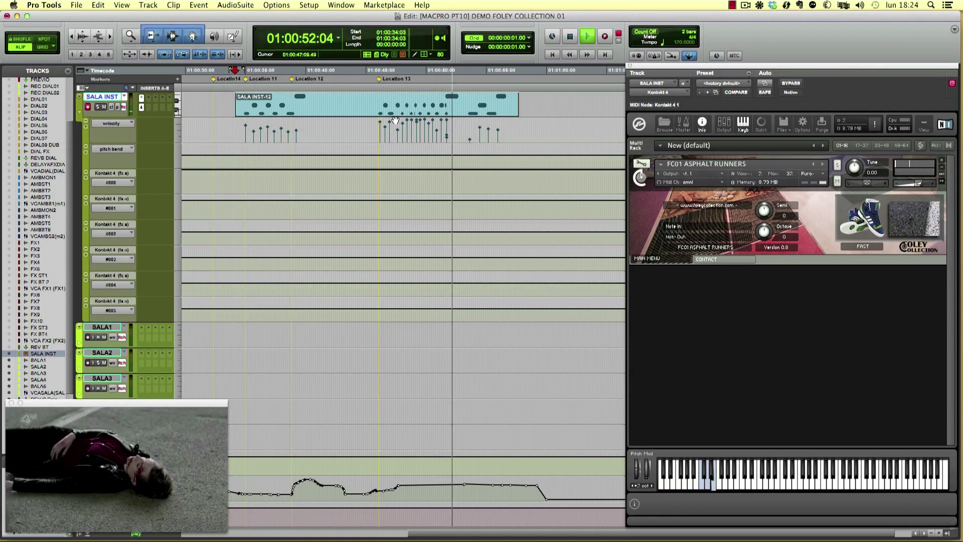
- Open the recorded SALA INST clip in the MIDI Editor and close the Kontakt window covering it
{"action": "double_click", "coordinate": [420, 111]}
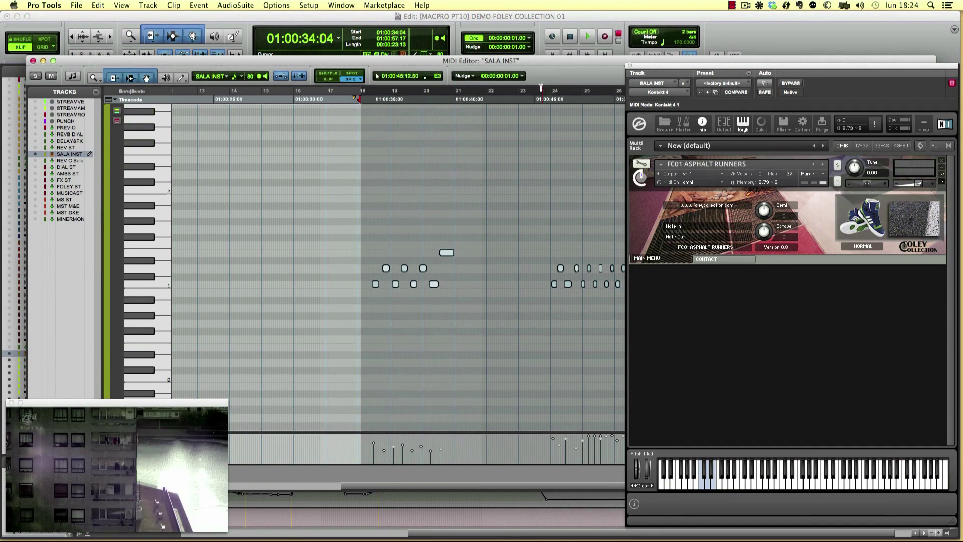
{"action": "left_click", "coordinate": [630, 65]}
{"action": "left_click", "coordinate": [529, 235]}
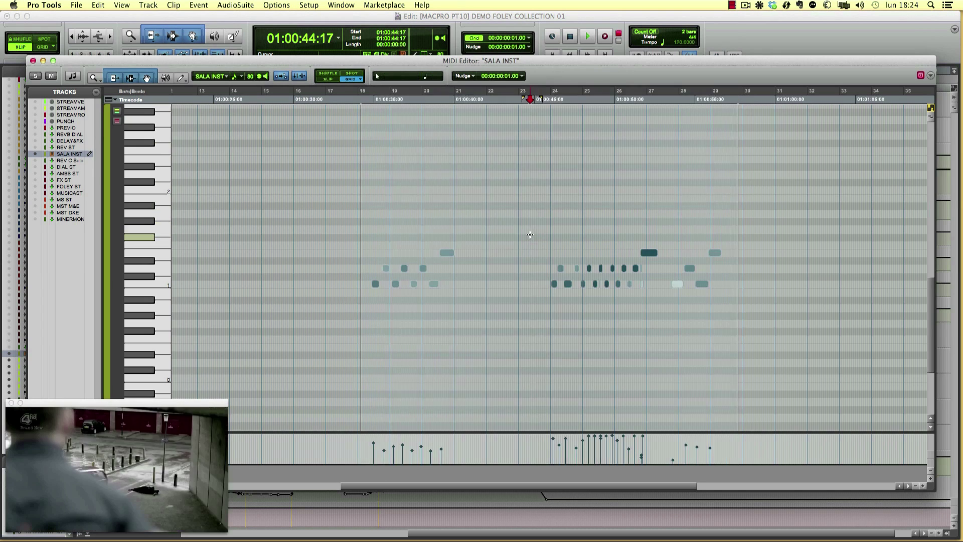
- Delete the stray short C1 note near 01:00:49:00 and the stray short D1 note near 01:00:51:14
{"action": "left_click", "coordinate": [605, 243]}
{"action": "key", "text": "super+bracketright"}
{"action": "key", "text": "super+bracketright"}
{"action": "key", "text": "super+bracketright"}
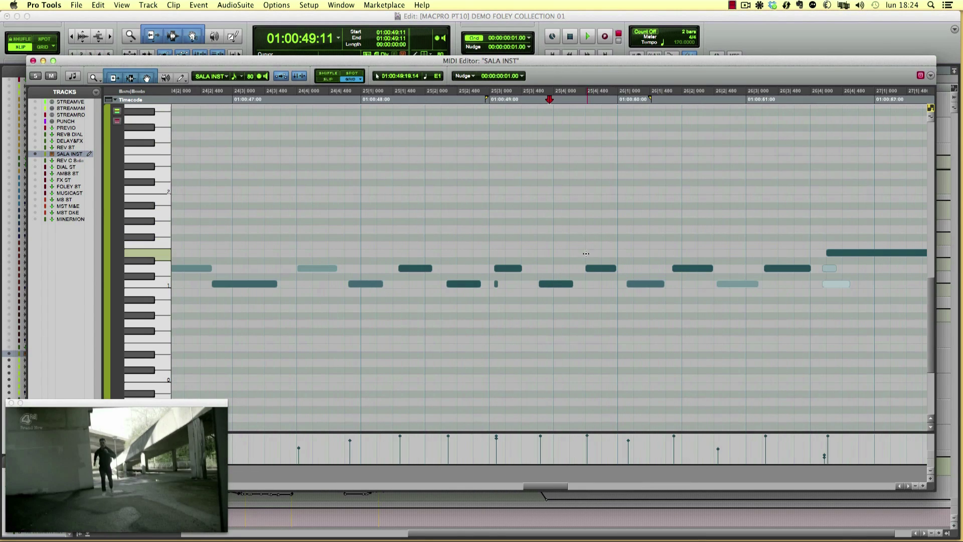
{"action": "left_click", "coordinate": [494, 285]}
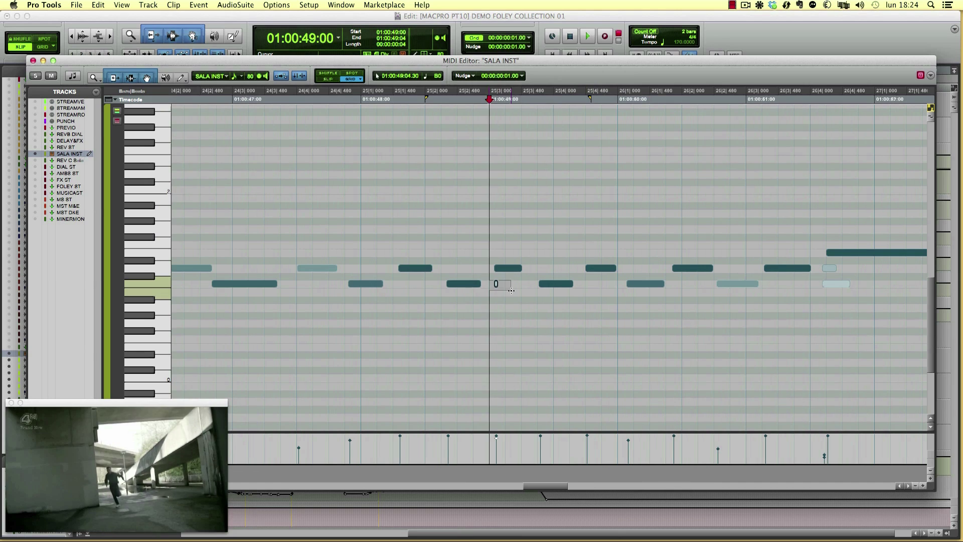
{"action": "left_click", "coordinate": [827, 269]}
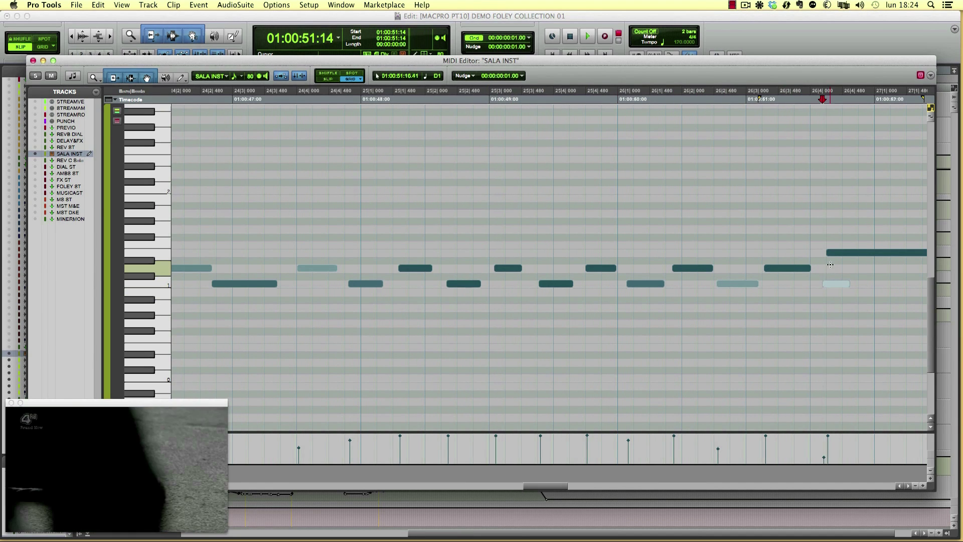
- Nudge the D1 note at 01:00:49:00 slightly earlier, to start at about 01:00:48:22
{"action": "key", "text": "super+bracketleft"}
{"action": "key", "text": "super+bracketleft"}
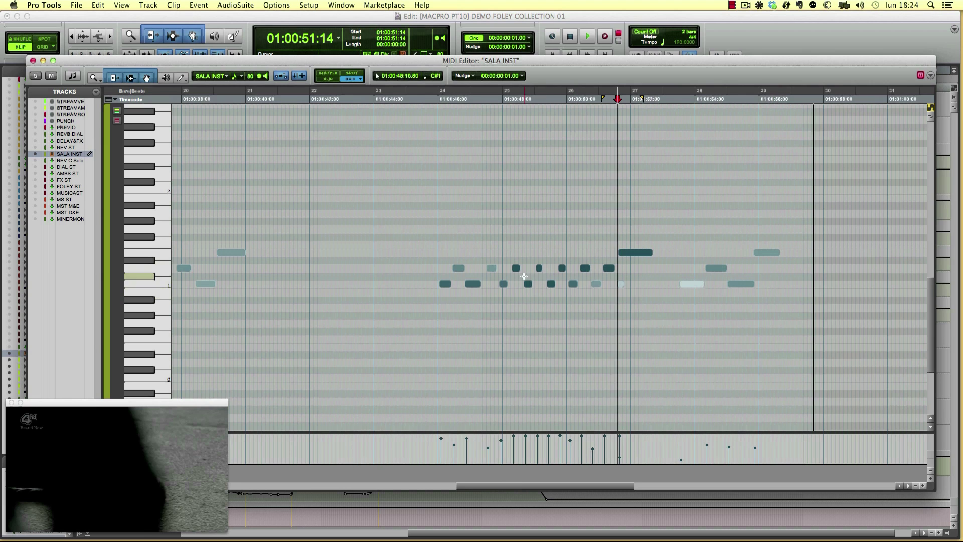
{"action": "left_click", "coordinate": [540, 270]}
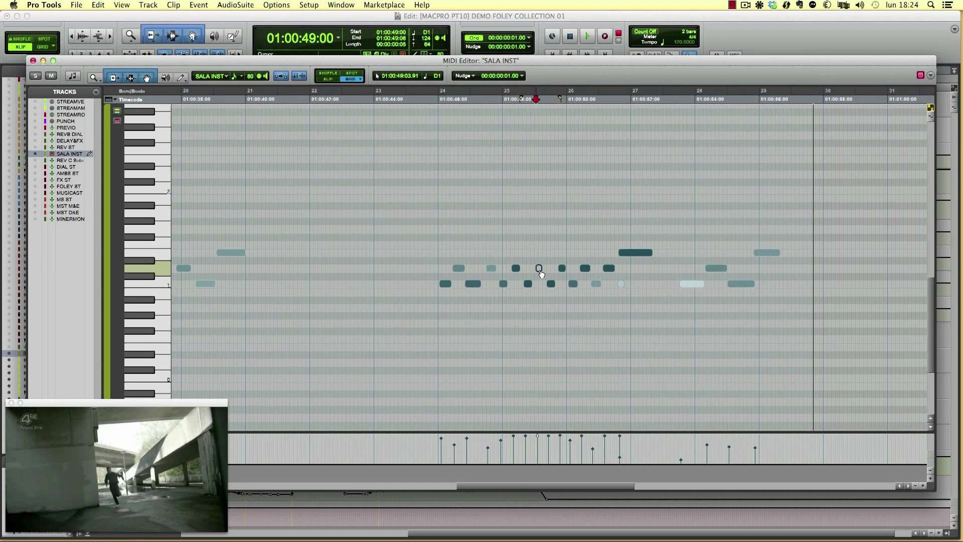
{"action": "left_click_drag", "start_coordinate": [537, 271], "coordinate": [536, 272]}
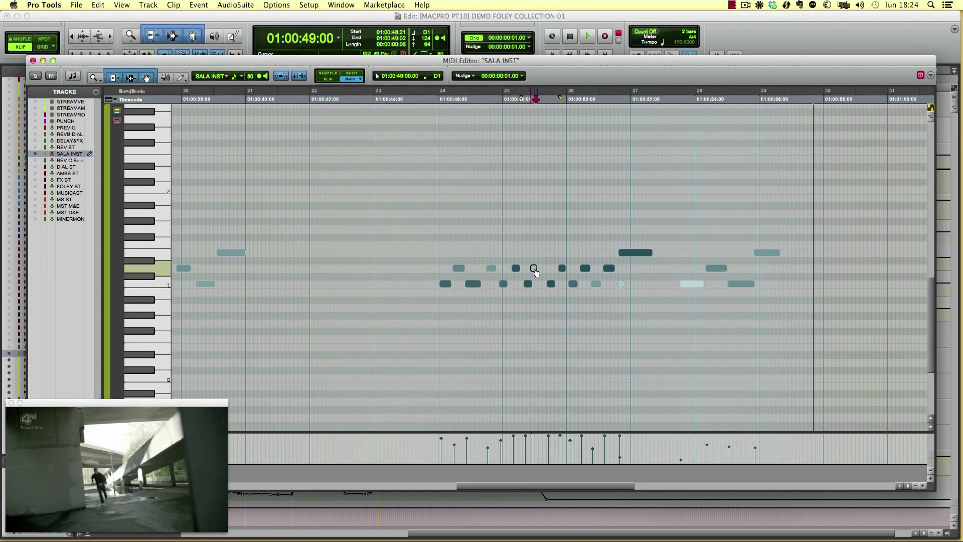
{"action": "key", "text": "minus"}
{"action": "key", "text": "minus"}
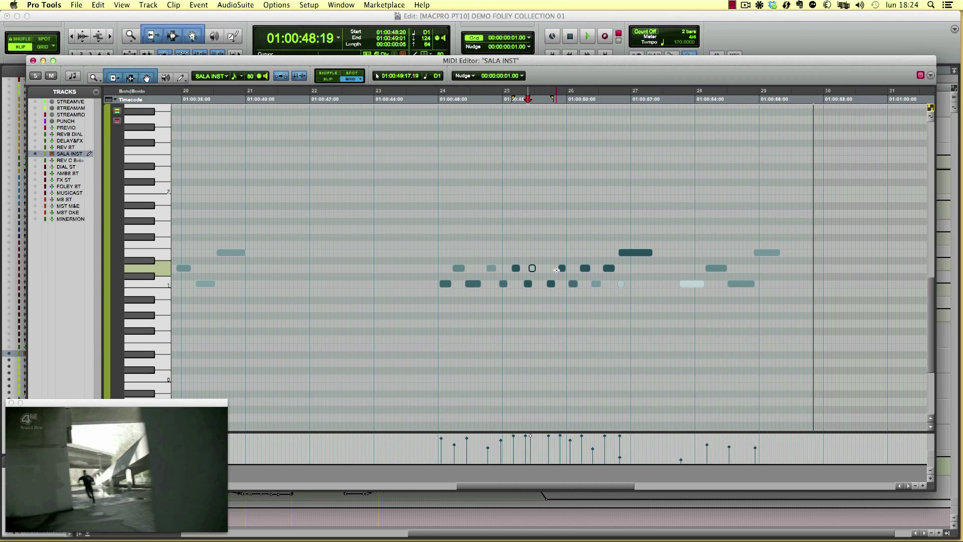
{"action": "key", "text": "plus"}
{"action": "key", "text": "plus"}
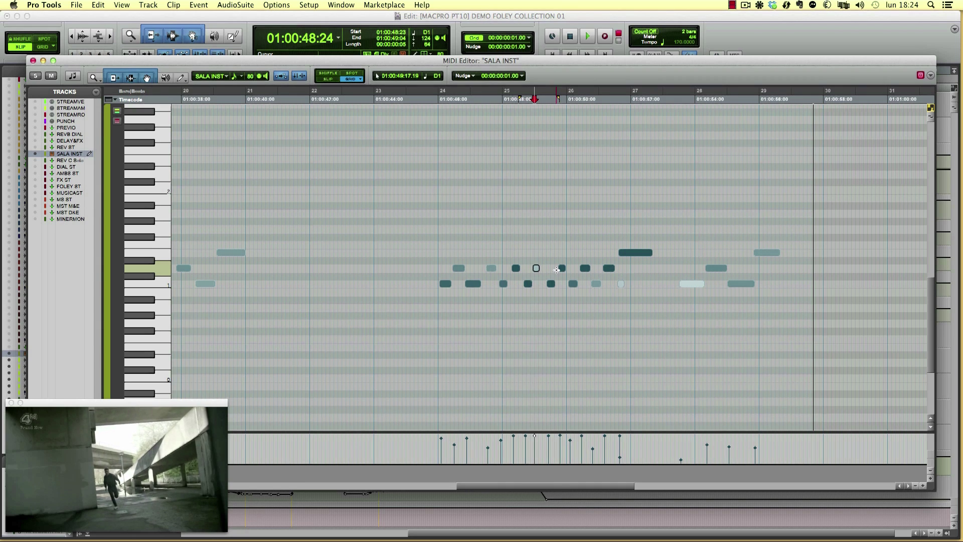
{"action": "key", "text": "minus"}
{"action": "key", "text": "minus"}
{"action": "key", "text": "plus"}
{"action": "key", "text": "plus"}
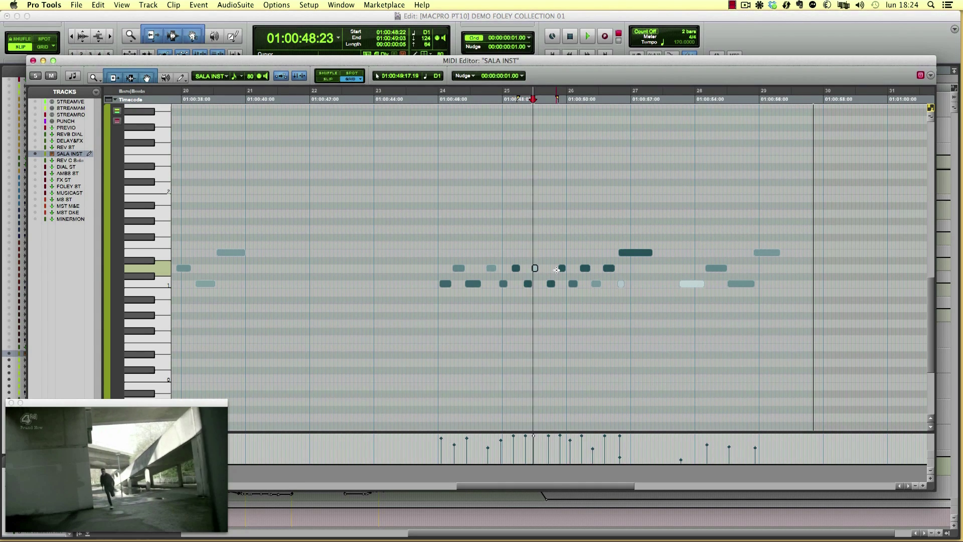
- Move the C1 note at 01:00:49:09 earlier to about 01:00:49:07, and play the running steps from 01:00:45:18
{"action": "left_click", "coordinate": [550, 284]}
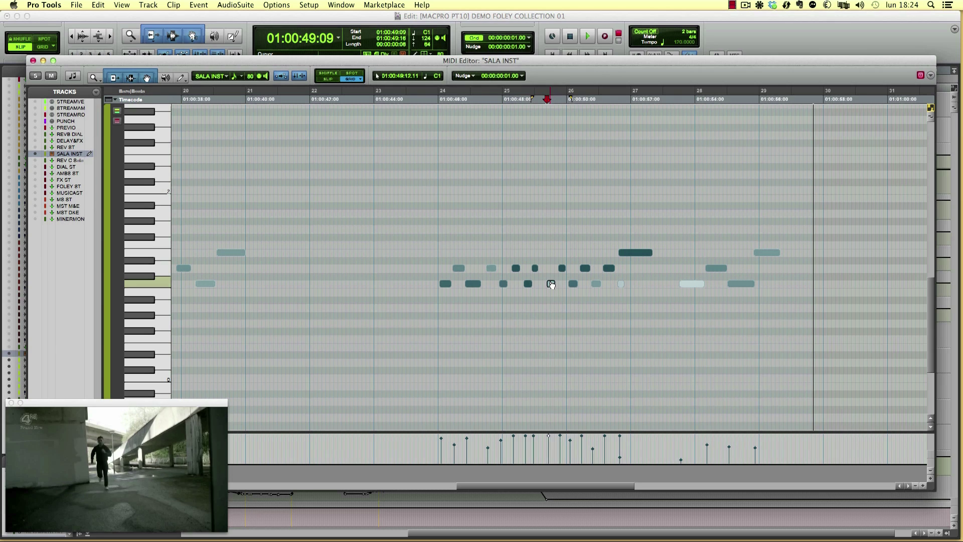
{"action": "left_click_drag", "start_coordinate": [551, 284], "coordinate": [547, 284]}
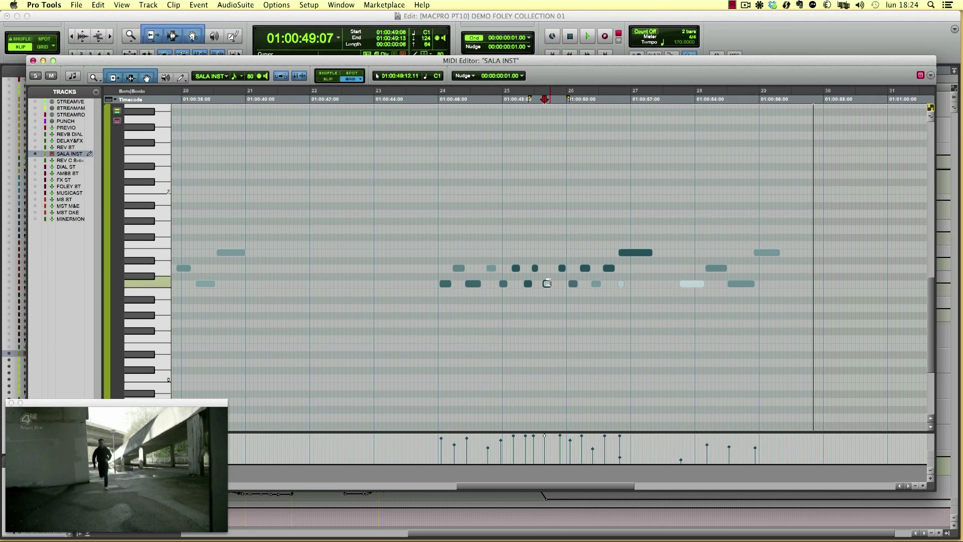
{"action": "left_click", "coordinate": [428, 246]}
{"action": "key", "text": "space"}
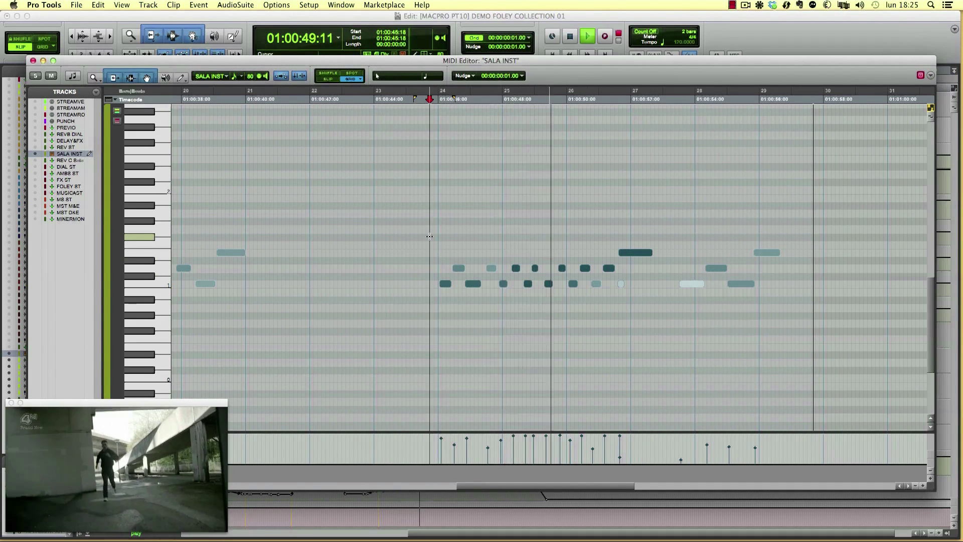
{"action": "key", "text": "space"}
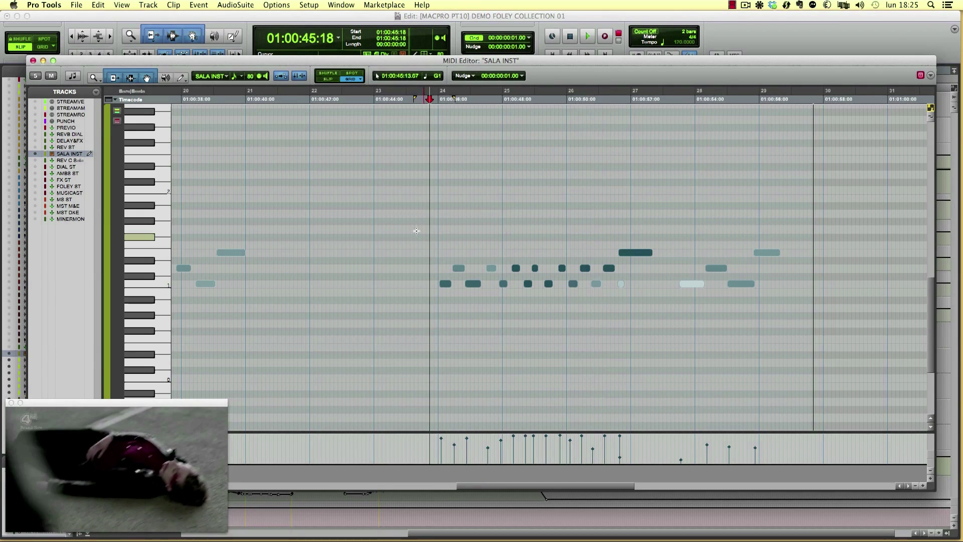
- Move the D1 note later to about 01:00:49:00, its preceding C1 note slightly earlier, and the following C1 note to 01:00:49:06
{"action": "left_click", "coordinate": [527, 254]}
{"action": "key", "text": "super+bracketright"}
{"action": "key", "text": "super+bracketright"}
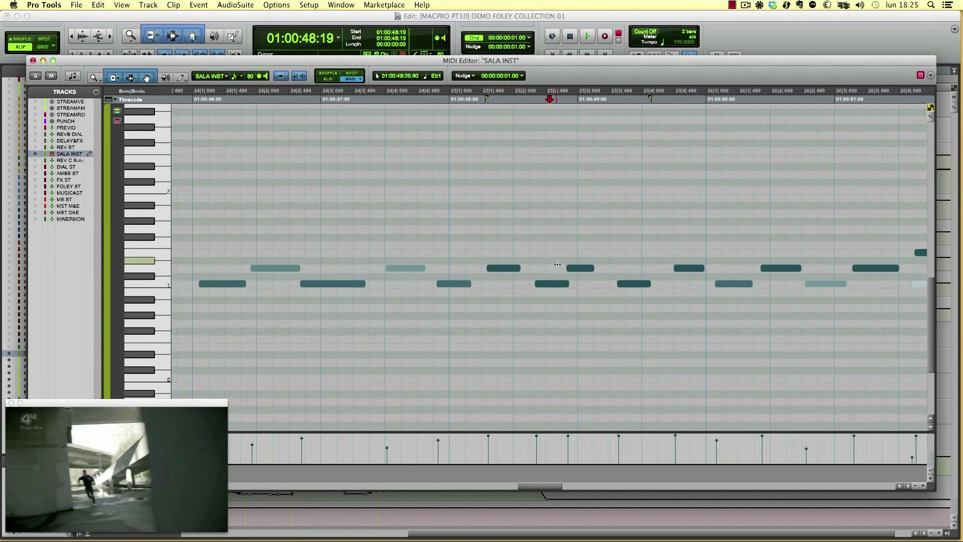
{"action": "left_click_drag", "start_coordinate": [577, 271], "coordinate": [585, 272]}
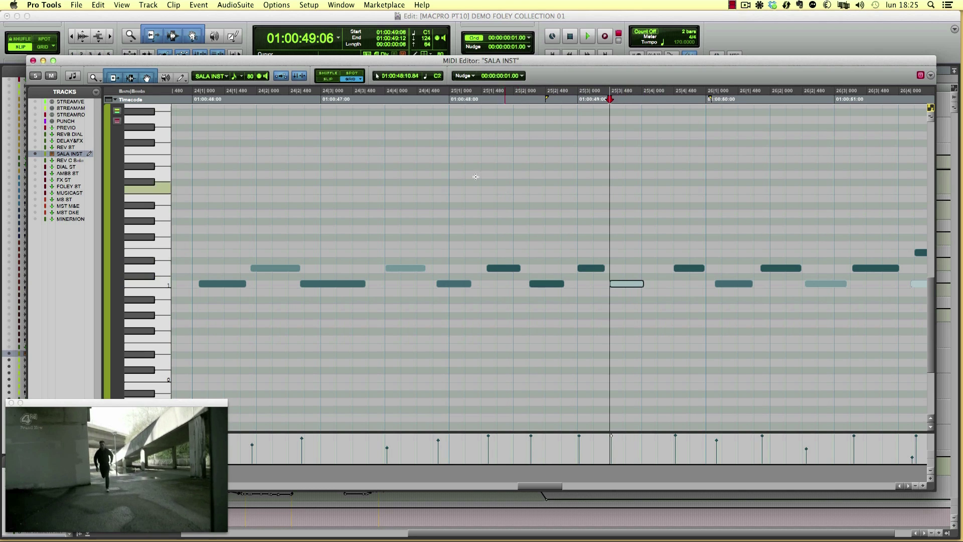
- Play back the edited running footsteps against the picture from 01:00:43:13
{"action": "left_click", "coordinate": [279, 198]}
{"action": "key", "text": "super+bracketleft"}
{"action": "key", "text": "super+bracketleft"}
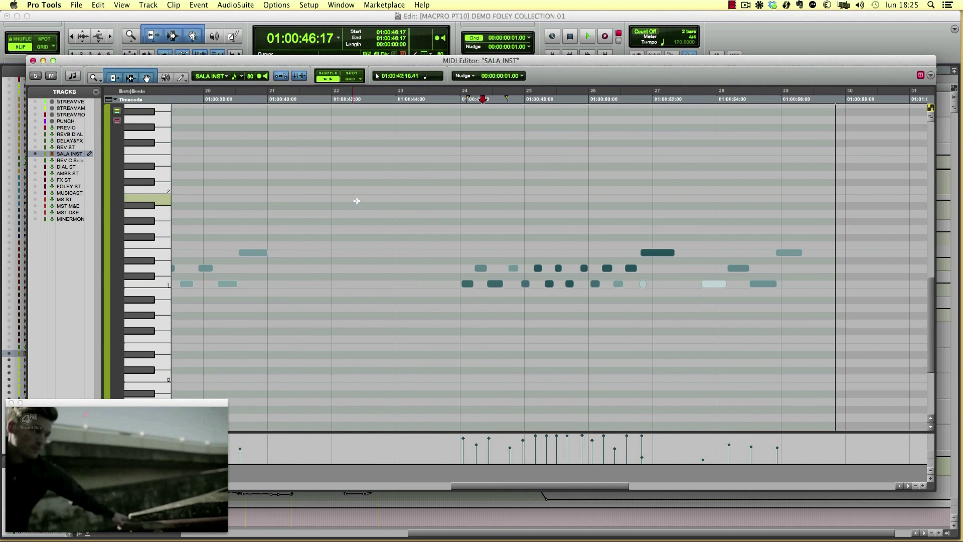
{"action": "left_click", "coordinate": [381, 198]}
{"action": "key", "text": "space"}
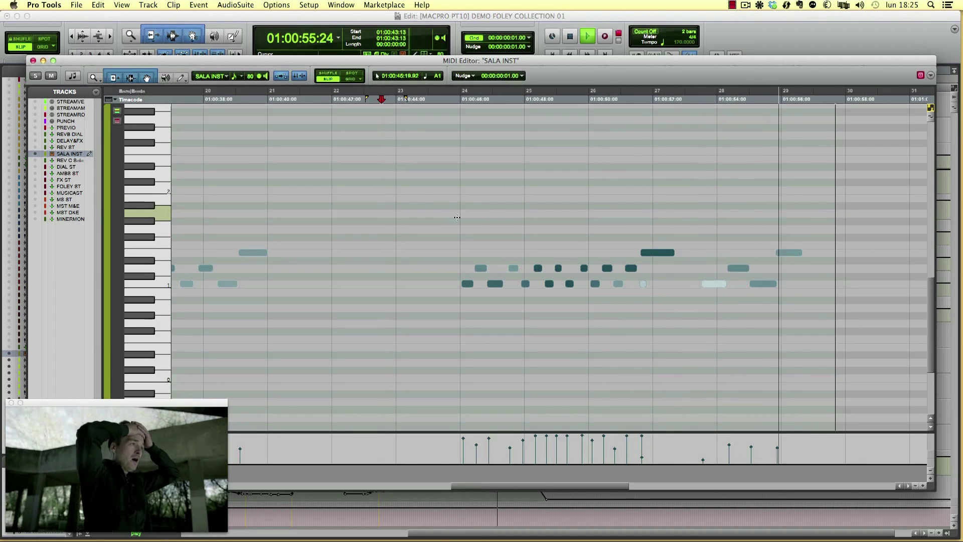
{"action": "key", "text": "space"}
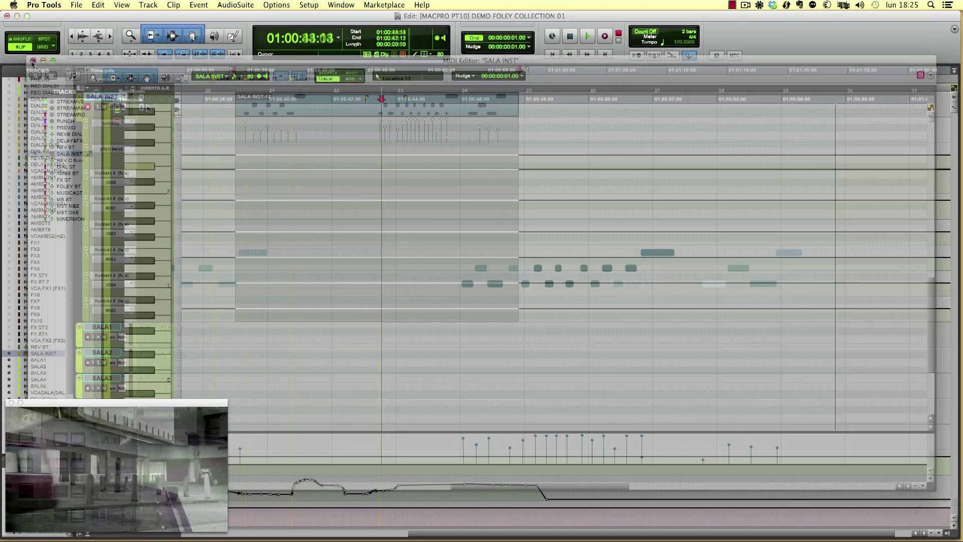
- Switch to the FC CLOTHING Series folder in Finder, collapse the FC55 LEATHER CLOTHING folder and select the FC50 JEANS CLOTHING folder
{"action": "left_click", "coordinate": [142, 106]}
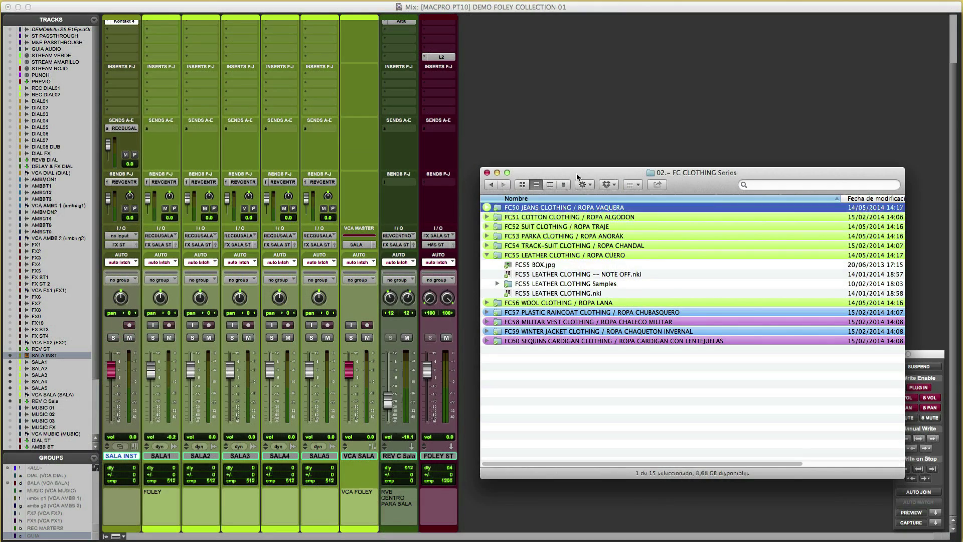
{"action": "key", "text": "Down"}
{"action": "key", "text": "Down"}
{"action": "key", "text": "Down"}
{"action": "key", "text": "Down"}
{"action": "key", "text": "Down"}
{"action": "key", "text": "Left"}
{"action": "key", "text": "Up"}
{"action": "key", "text": "Up"}
{"action": "key", "text": "Up"}
{"action": "key", "text": "Up"}
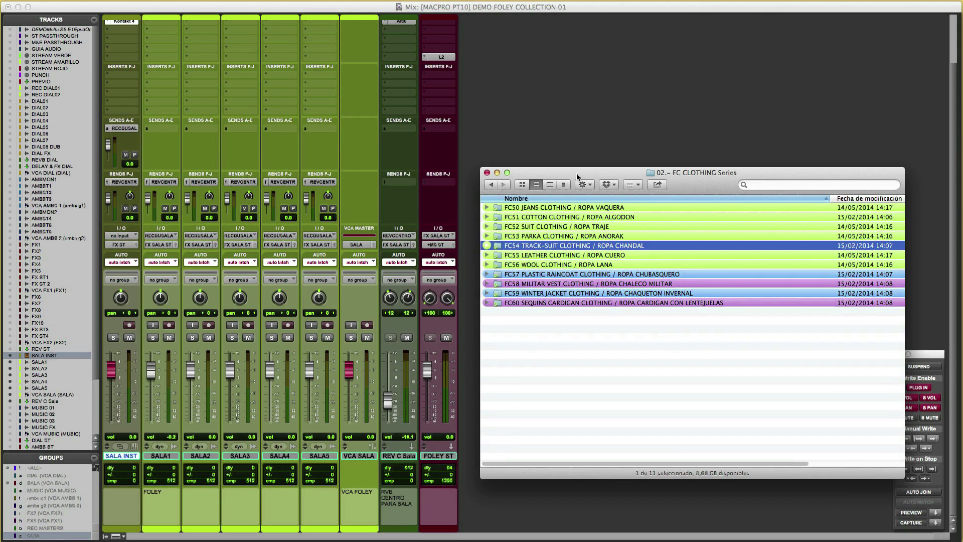
{"action": "key", "text": "Up"}
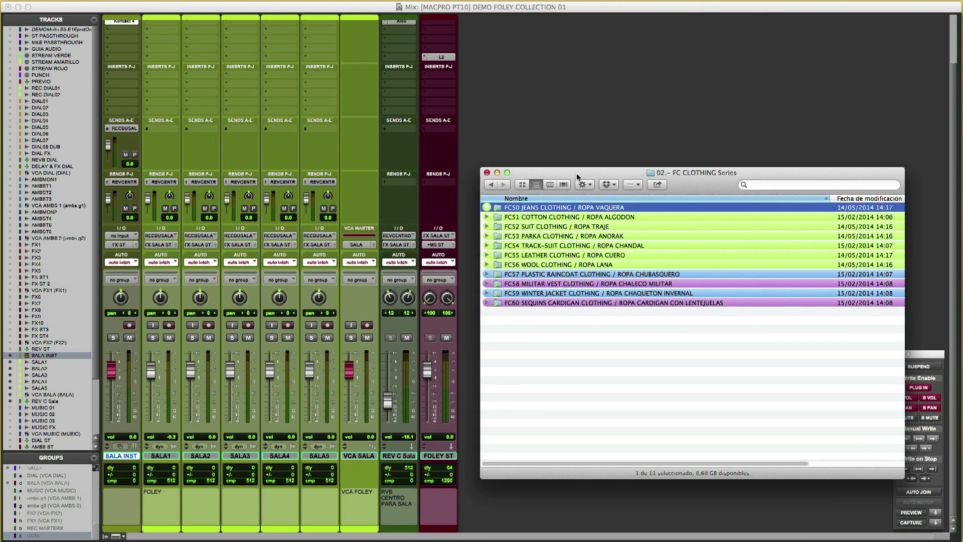
- Load FC50 JEANS CLOTHING.nki from its clothing folder into the Kontakt rack alongside FC01 ASPHALT RUNNERS
{"action": "key", "text": "Down"}
{"action": "key", "text": "Down"}
{"action": "key", "text": "Up"}
{"action": "key", "text": "Up"}
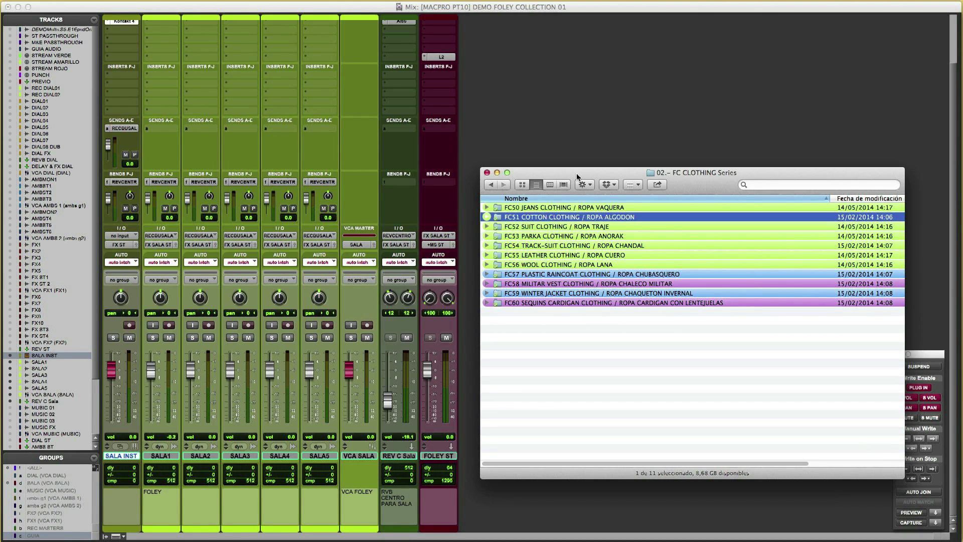
{"action": "key", "text": "Right"}
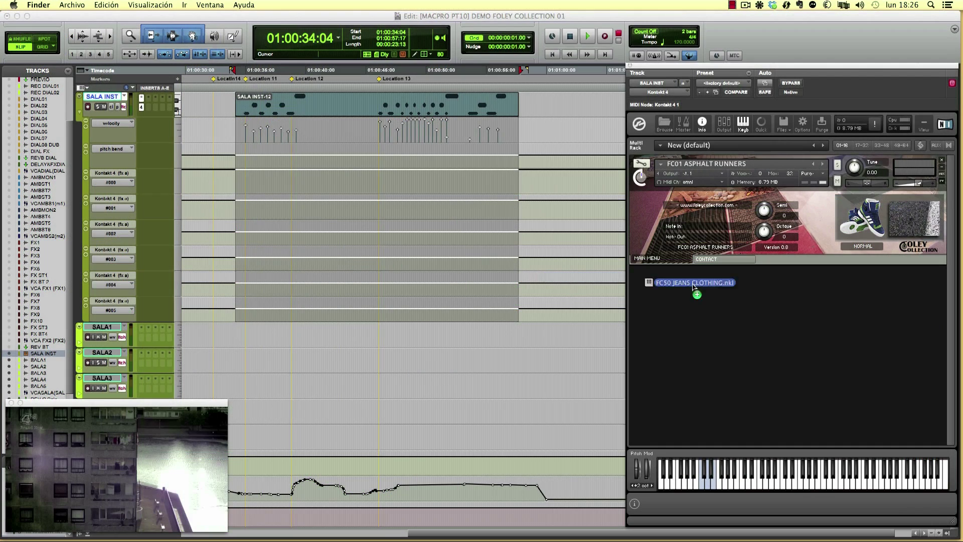
{"action": "left_click_drag", "start_coordinate": [694, 294], "coordinate": [741, 299]}
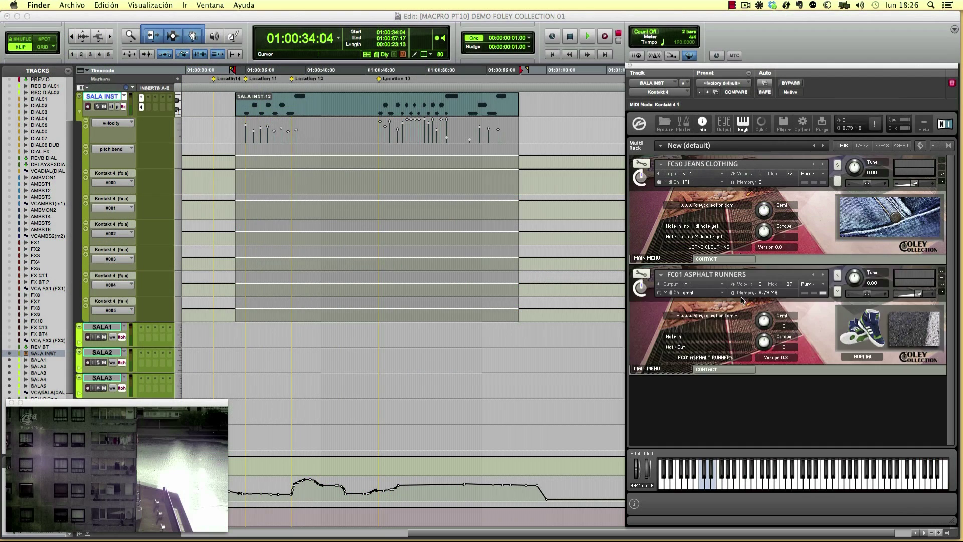
- Play back the footsteps with the jeans clothing layer from 01:00:34:06 and again from 01:00:45:13
{"action": "left_click", "coordinate": [236, 125]}
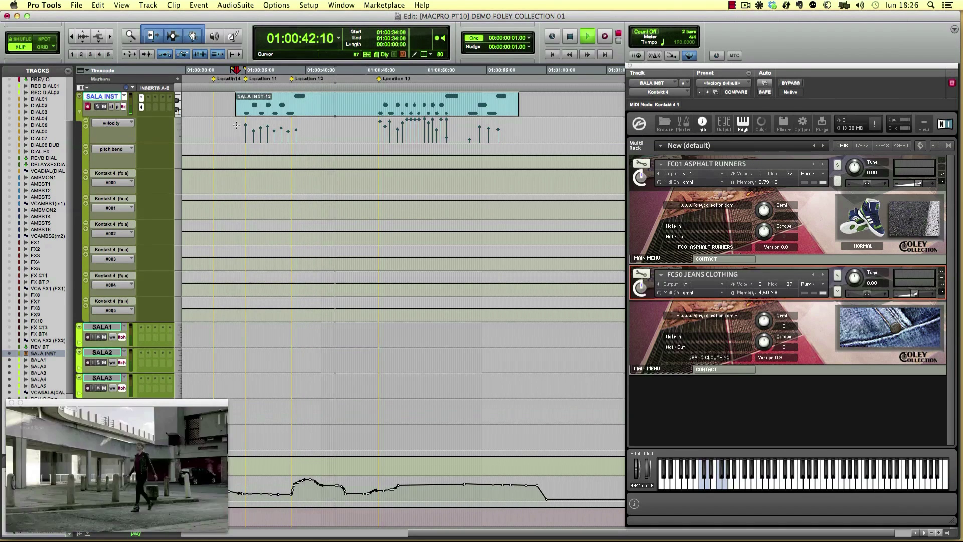
{"action": "key", "text": "space"}
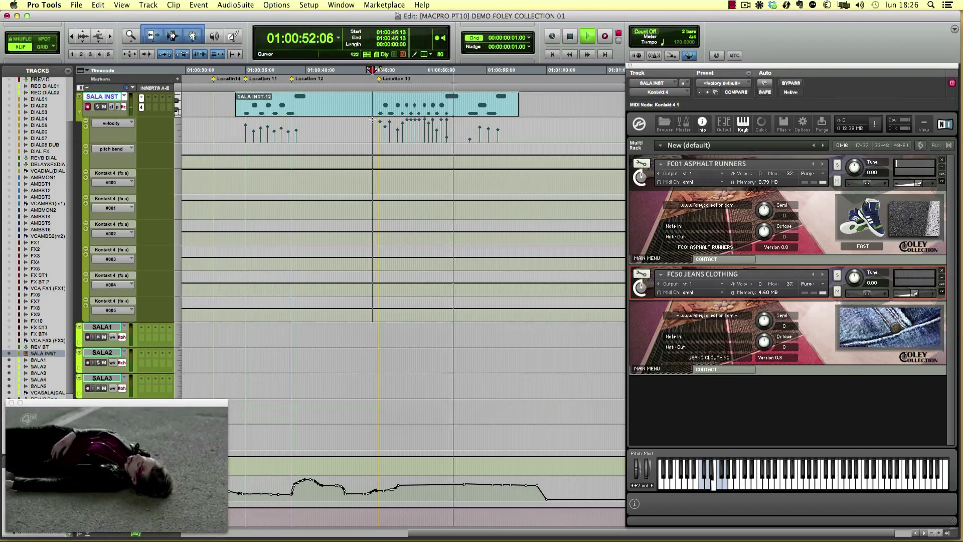
{"action": "key", "text": "space"}
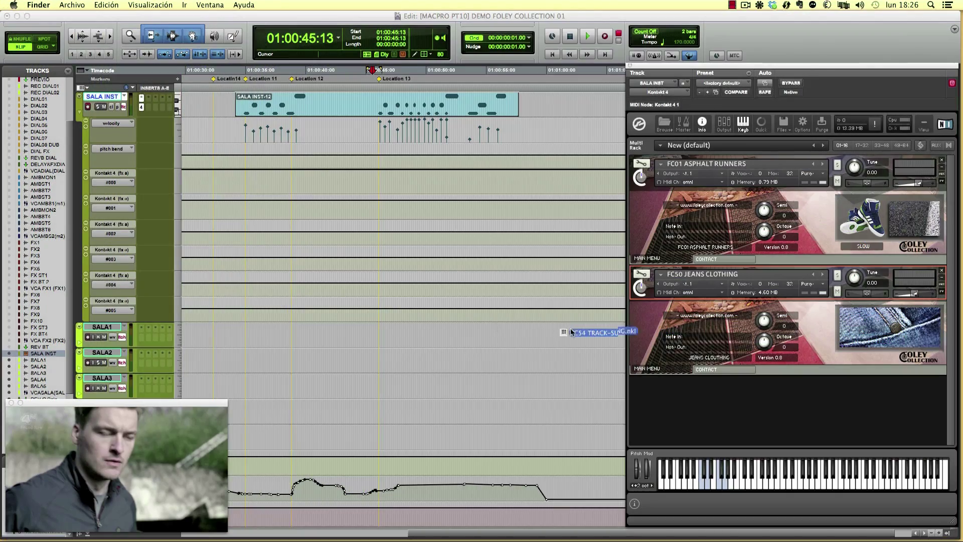
- Load the FC54 TRACK-SUIT CLOTHING instrument into the Kontakt rack and set its MIDI channel to omni
{"action": "left_click_drag", "start_coordinate": [565, 329], "coordinate": [747, 408]}
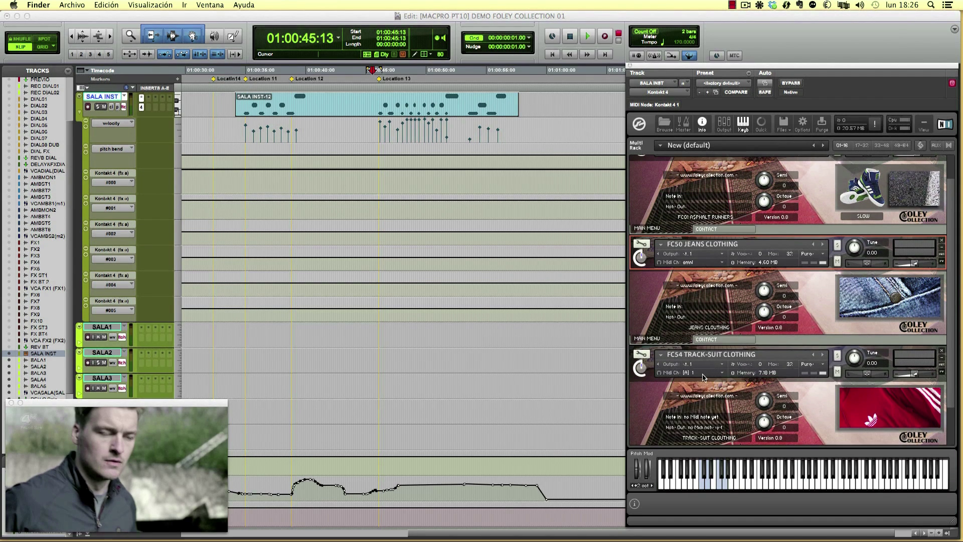
{"action": "left_click", "coordinate": [702, 372]}
{"action": "left_click", "coordinate": [702, 372]}
{"action": "left_click", "coordinate": [695, 377]}
- Play the footsteps with both clothing layers against the picture from 01:00:34:06
{"action": "left_click", "coordinate": [237, 124]}
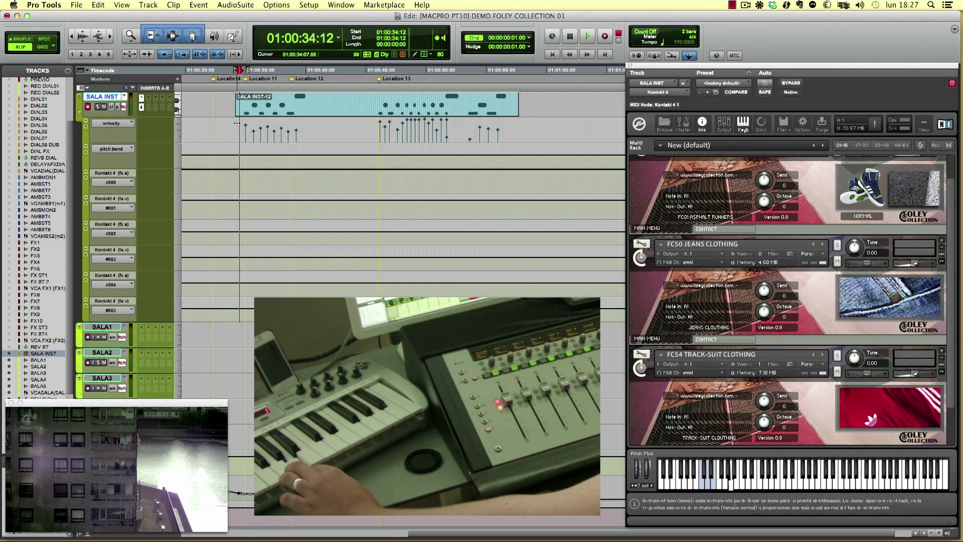
{"action": "key", "text": "space"}
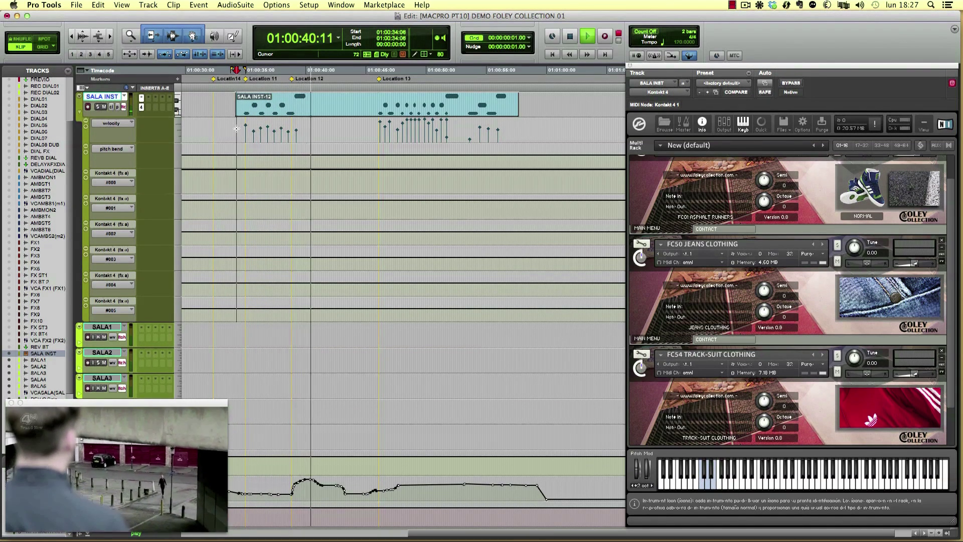
{"action": "key", "text": "space"}
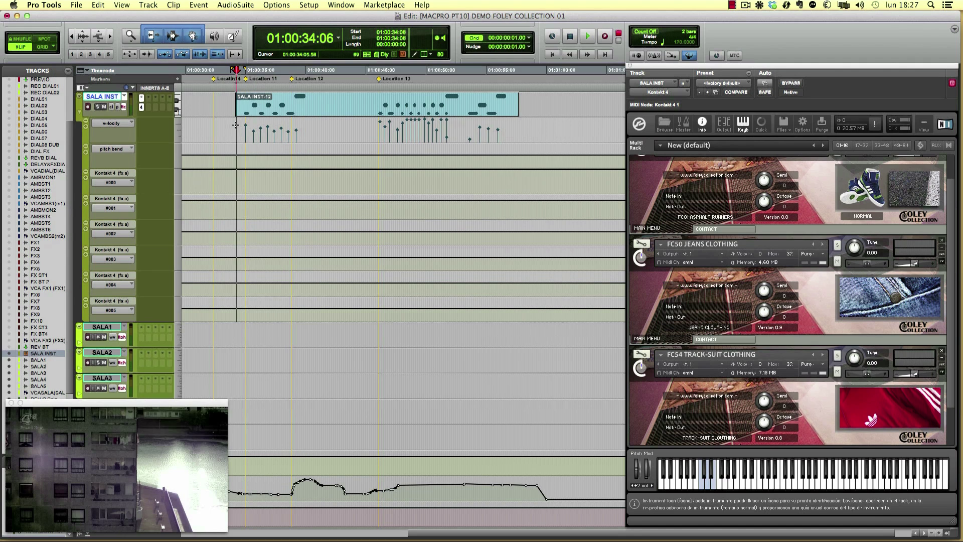
{"action": "scroll", "coordinate": [722, 209], "scroll_direction": "up", "scroll_amount": 2}
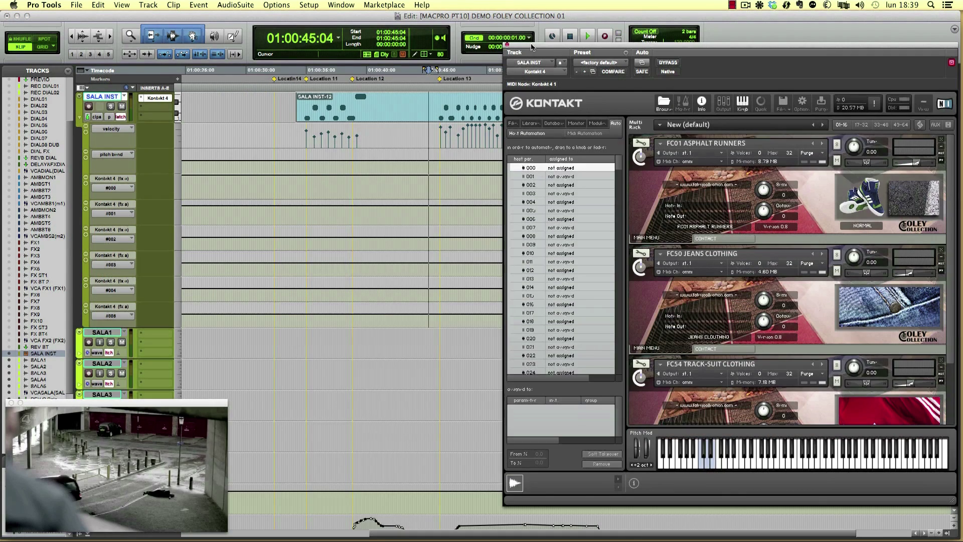
- Assign host automation parameters 000, 001 and 002 to the volumes of FC01 ASPHALT RUNNERS, FC50 JEANS CLOTHING and FC54 TRACK-SUIT CLOTHING
{"action": "left_click_drag", "start_coordinate": [532, 46], "coordinate": [488, 46]}
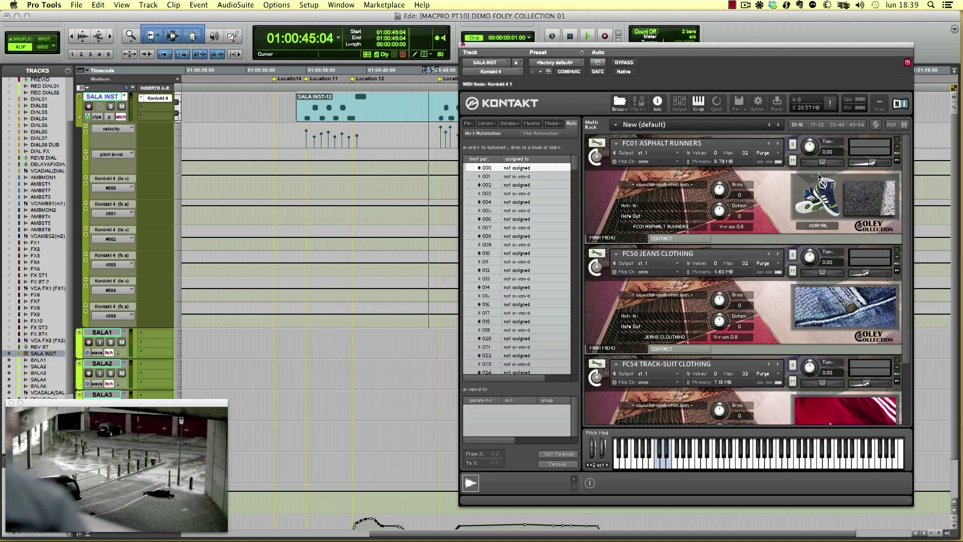
{"action": "left_click_drag", "start_coordinate": [873, 163], "coordinate": [872, 163]}
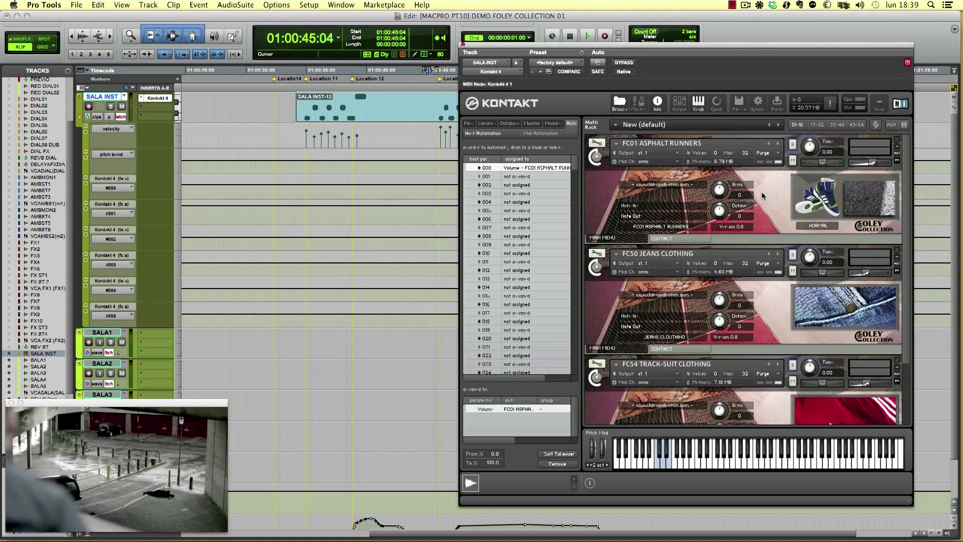
{"action": "left_click", "coordinate": [485, 177]}
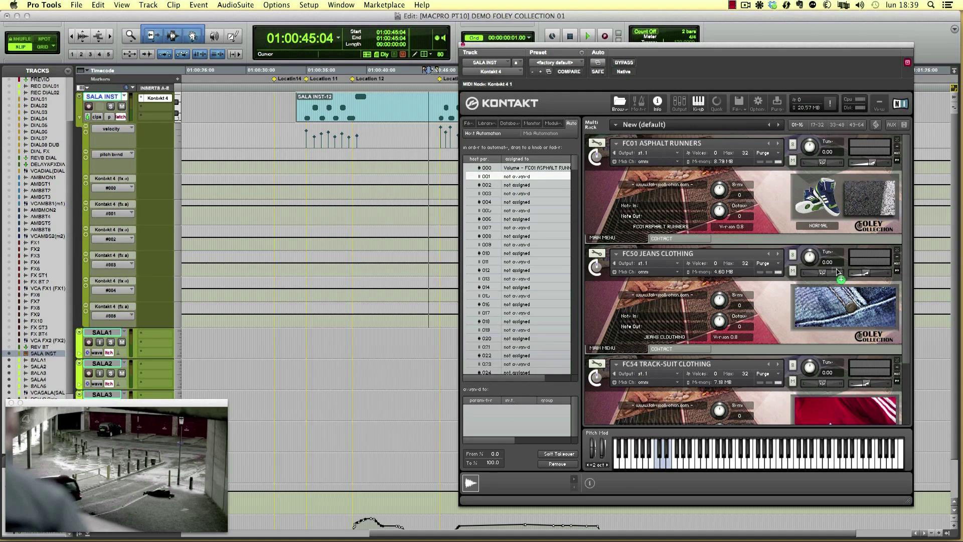
{"action": "left_click_drag", "start_coordinate": [861, 273], "coordinate": [861, 274]}
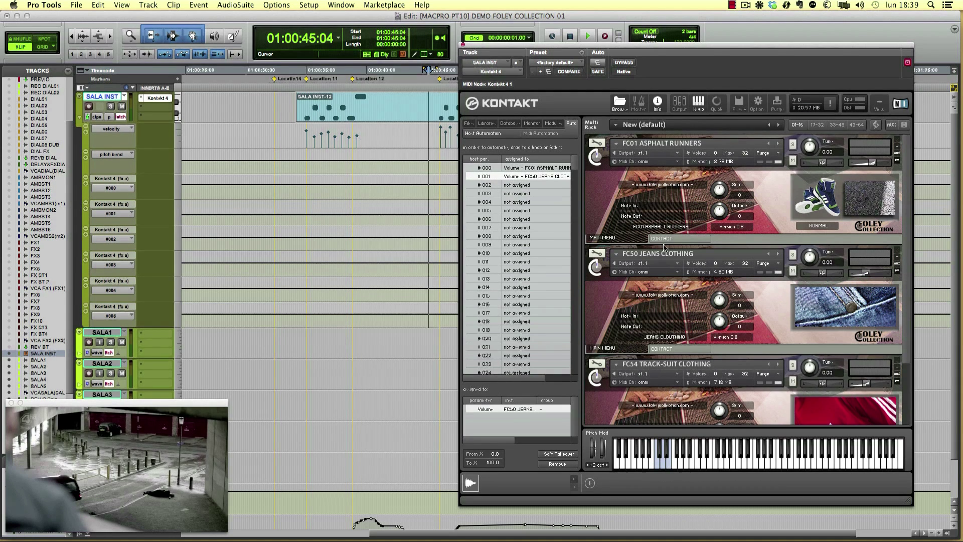
{"action": "left_click_drag", "start_coordinate": [482, 185], "coordinate": [574, 223]}
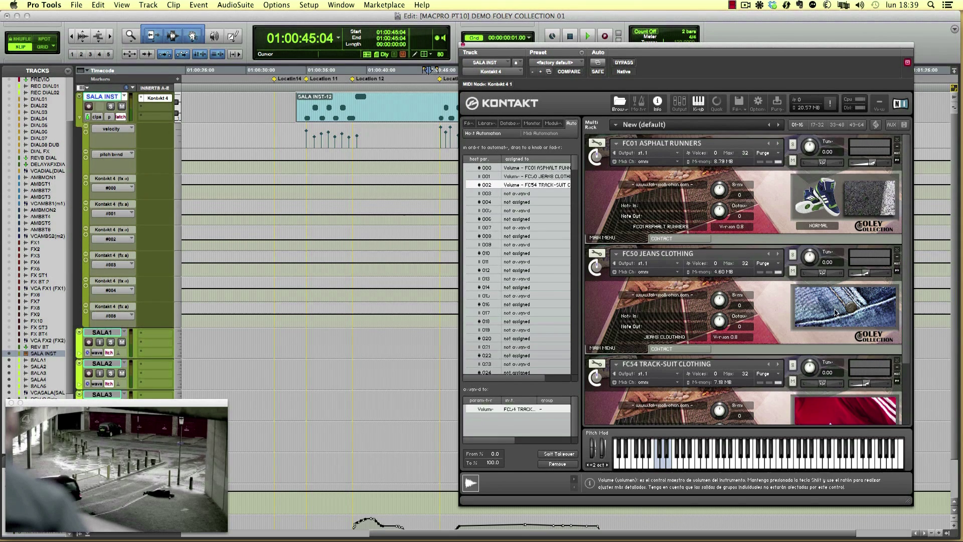
- Hide the Kontakt browser and record volume automation for the three instruments from 01:00:33:10 to about 01:00:59:07
{"action": "left_click", "coordinate": [619, 103]}
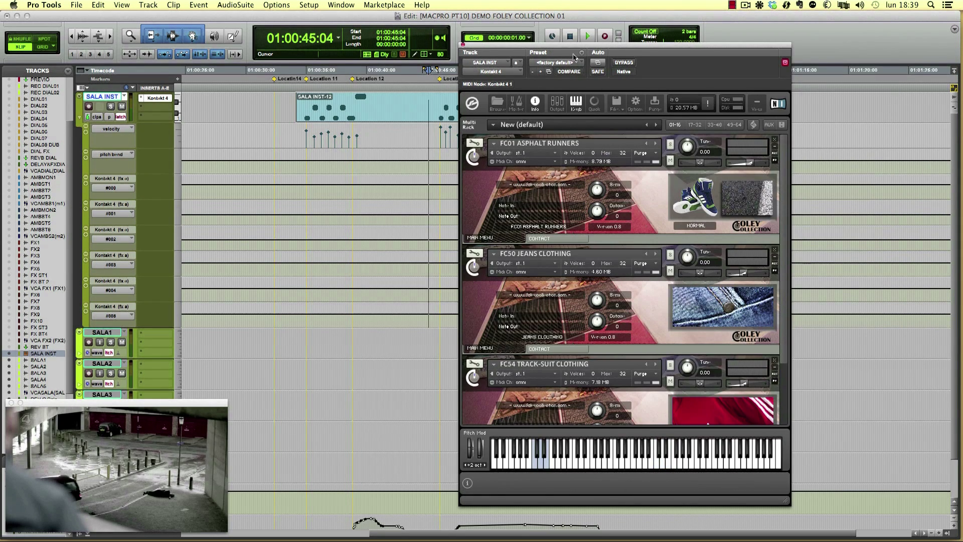
{"action": "left_click_drag", "start_coordinate": [565, 47], "coordinate": [722, 65]}
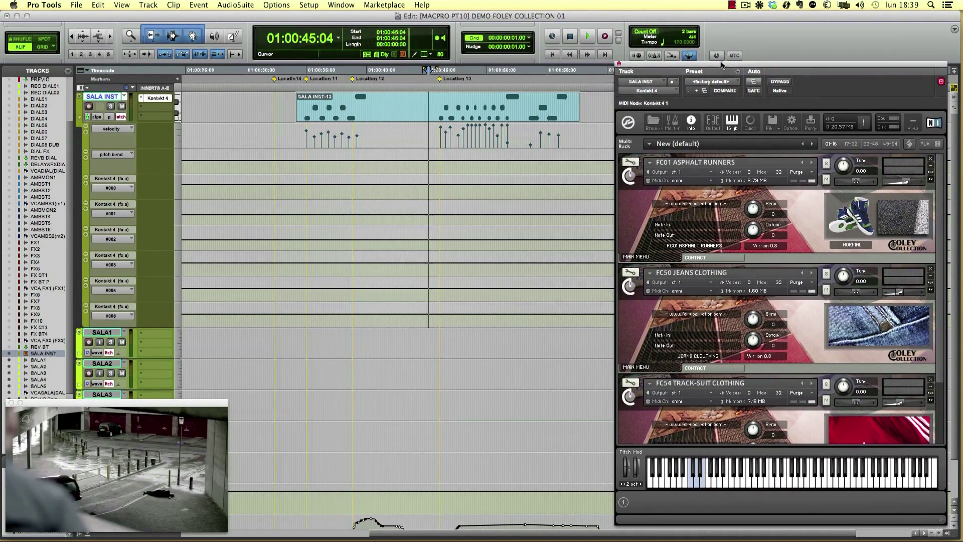
{"action": "key", "text": "space"}
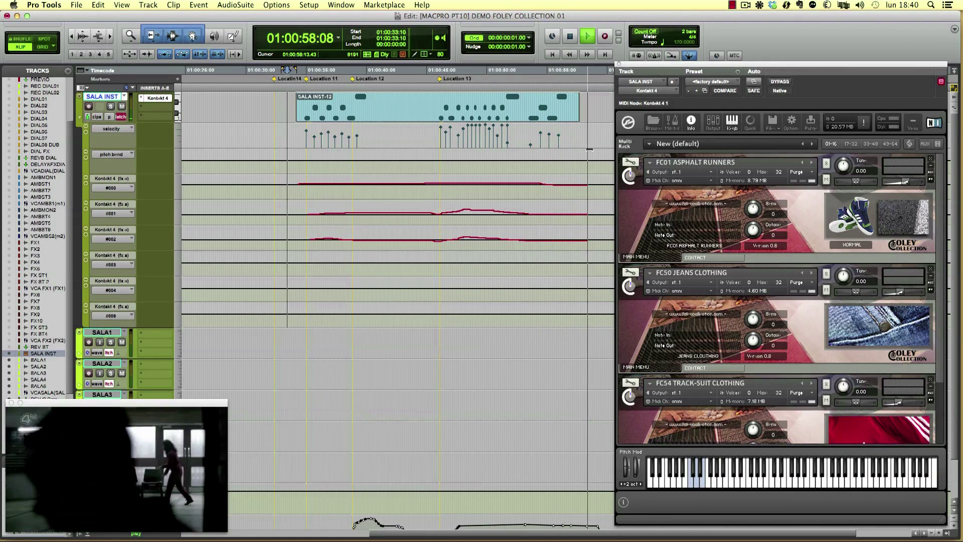
{"action": "key", "text": "space"}
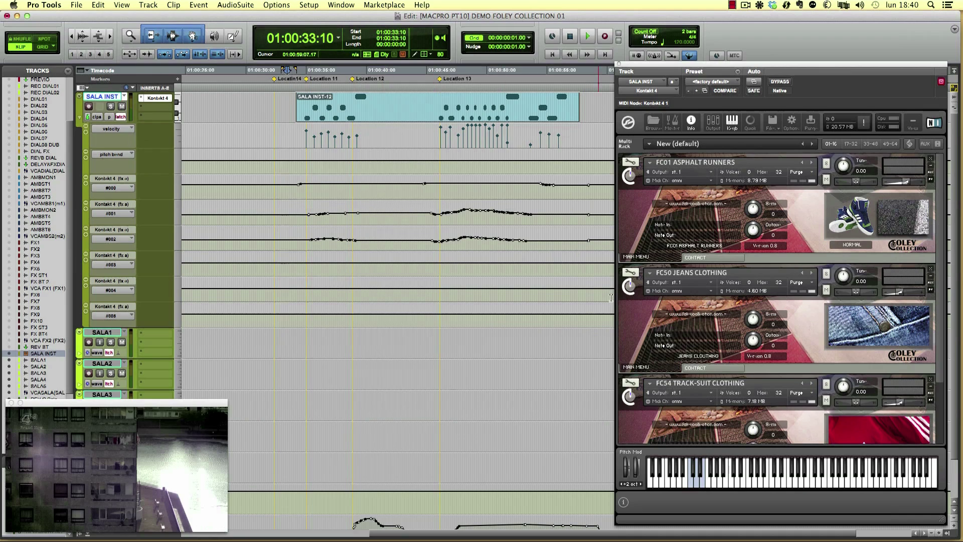
- Collapse the FC01 ASPHALT RUNNERS, FC50 JEANS CLOTHING and FC54 TRACK-SUIT CLOTHING instruments in the Kontakt rack
{"action": "left_click", "coordinate": [630, 180]}
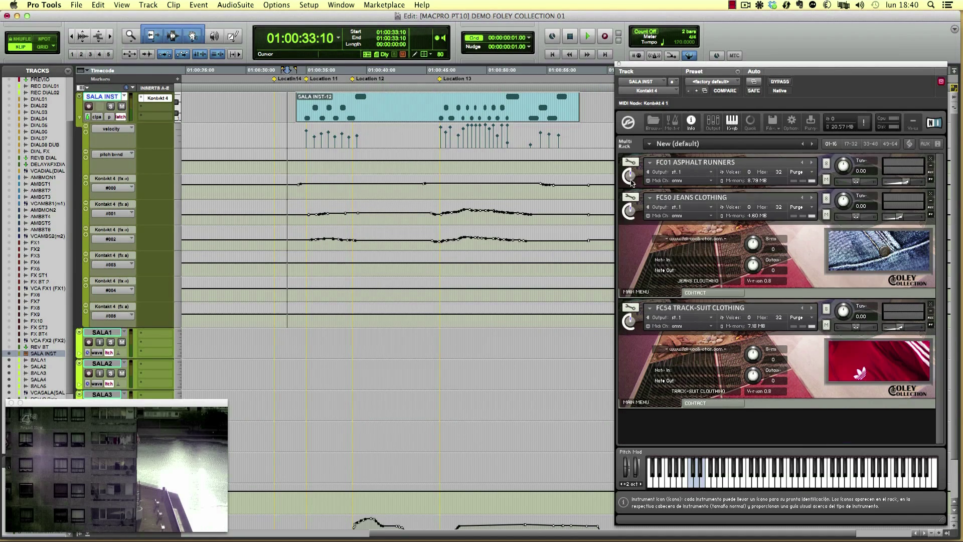
{"action": "left_click", "coordinate": [631, 207]}
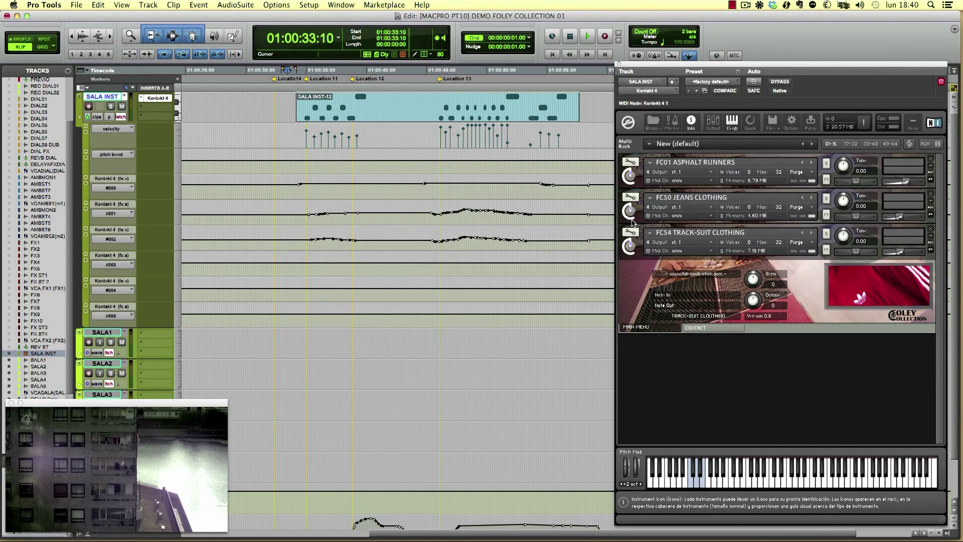
{"action": "left_click", "coordinate": [628, 247]}
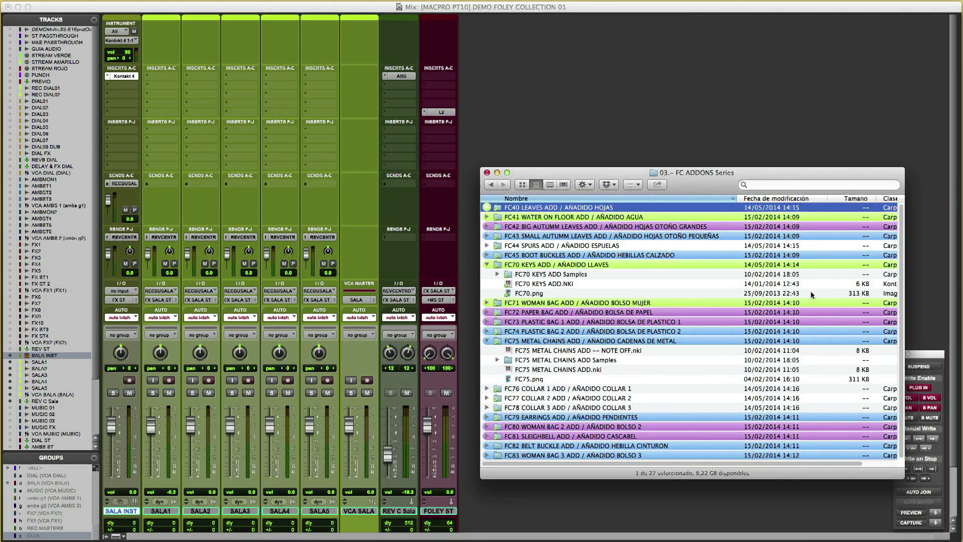
- Load FC70 KEYS ADD.NKI from the FC ADDONS Series folder into the Kontakt rack and set its MIDI channel to omni
{"action": "key", "text": "Down"}
{"action": "key", "text": "Down"}
{"action": "key", "text": "Down"}
{"action": "key", "text": "Down"}
{"action": "key", "text": "Down"}
{"action": "key", "text": "Down"}
{"action": "key", "text": "Down"}
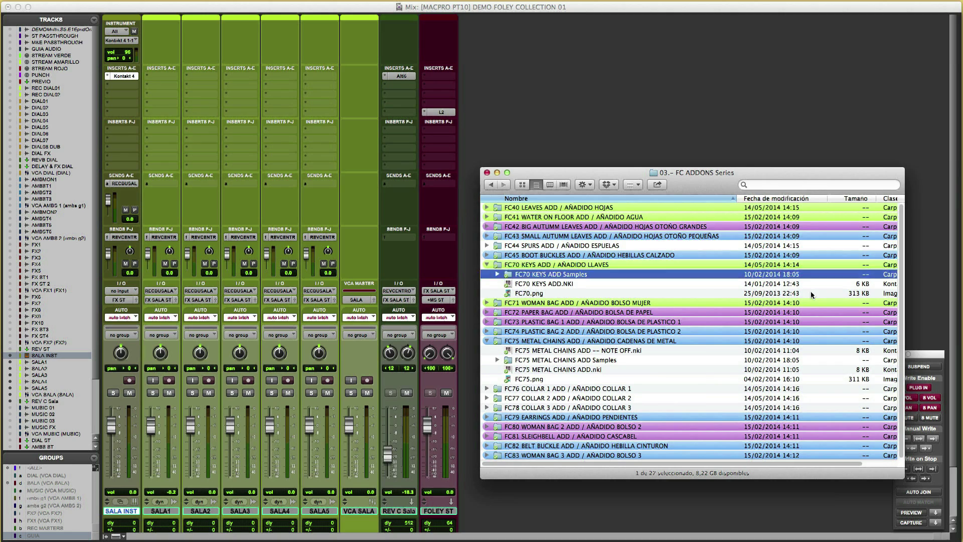
{"action": "key", "text": "Down"}
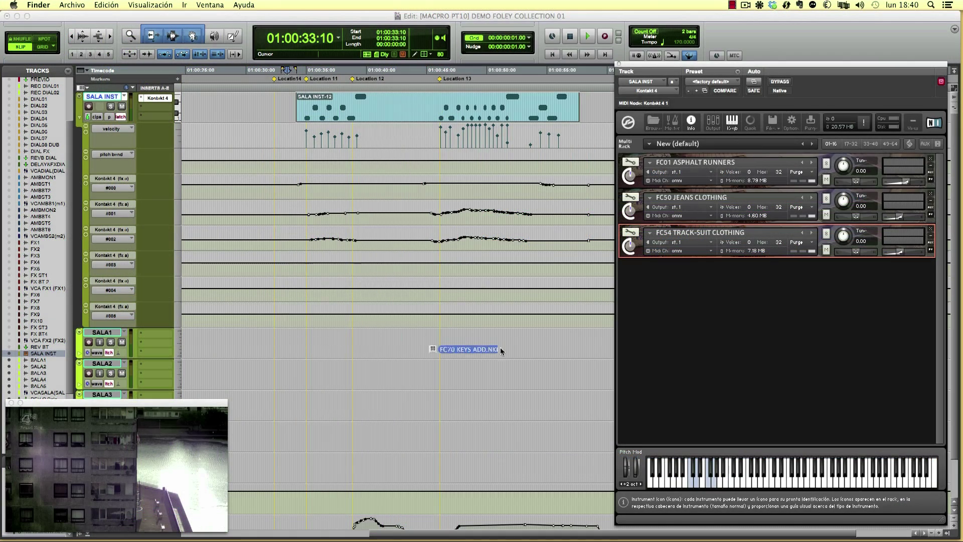
{"action": "left_click_drag", "start_coordinate": [501, 351], "coordinate": [690, 312]}
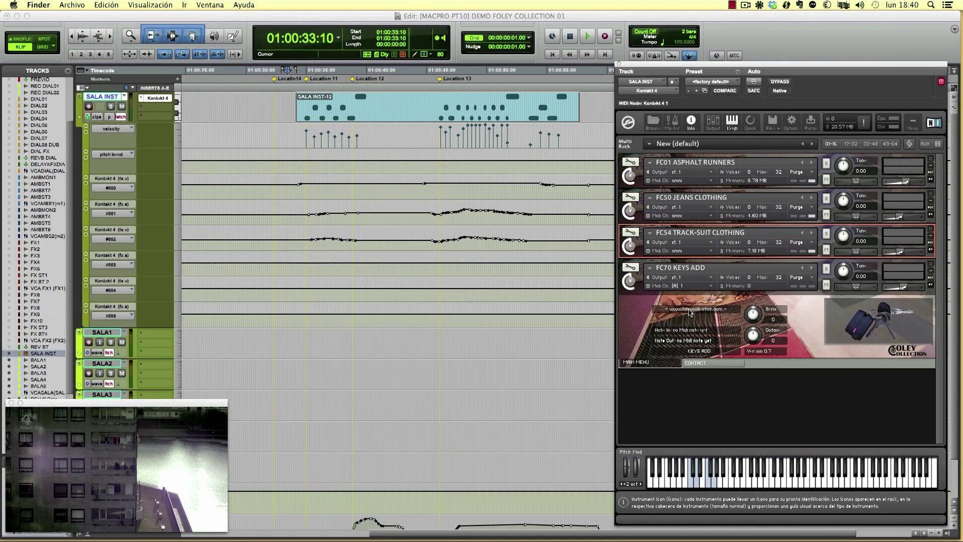
{"action": "left_click", "coordinate": [701, 286]}
{"action": "left_click", "coordinate": [697, 297]}
- Assign host automation parameter 003 to the volume of the FC70 KEYS ADD instrument
{"action": "key", "text": "F1"}
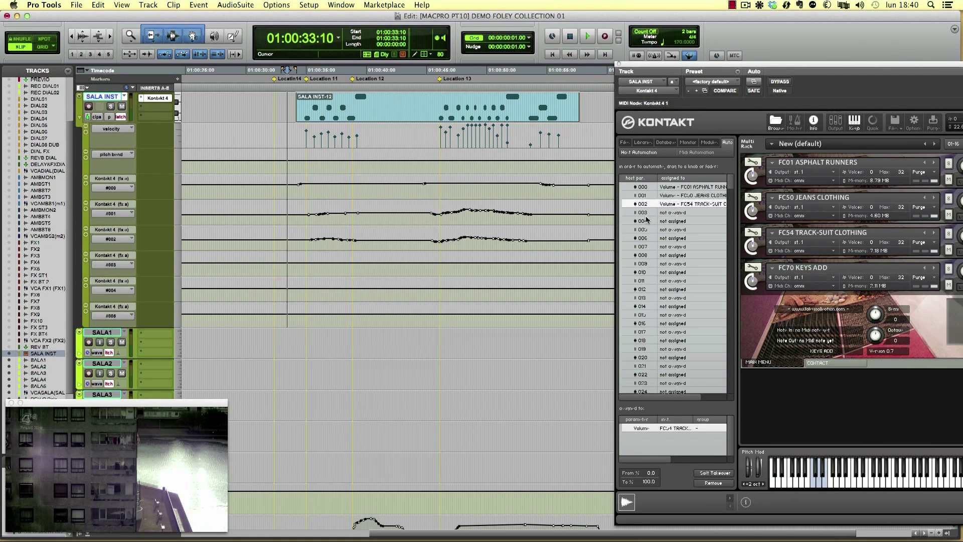
{"action": "left_click_drag", "start_coordinate": [666, 67], "coordinate": [510, 67]}
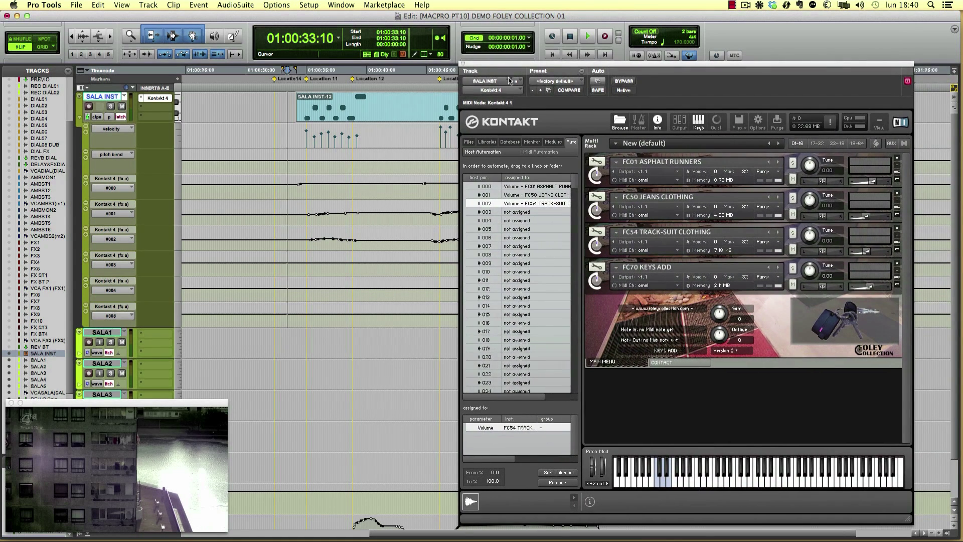
{"action": "left_click", "coordinate": [488, 212]}
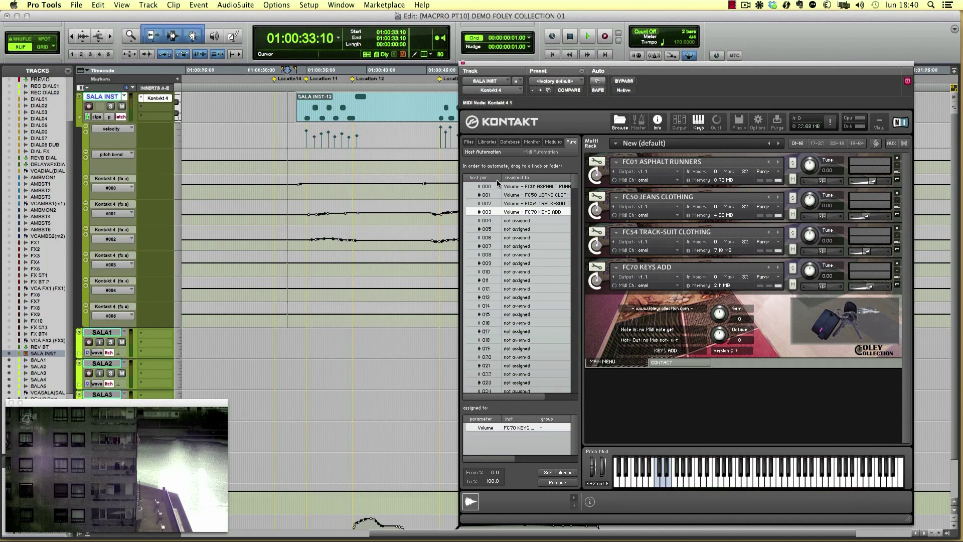
- Record volume automation for the FC70 KEYS ADD instrument on parameter 003 from 01:00:33:08 to about 01:00:57
{"action": "left_click", "coordinate": [620, 122]}
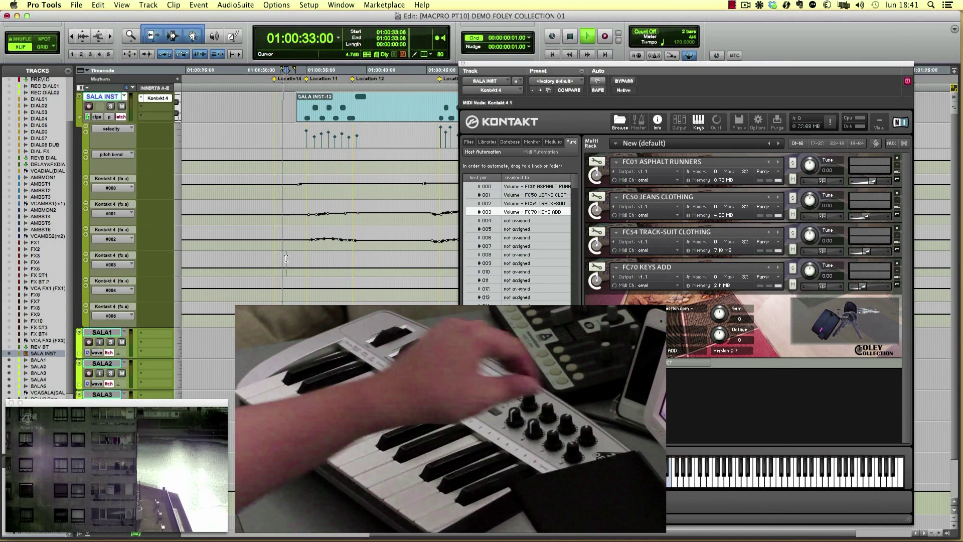
{"action": "key", "text": "space"}
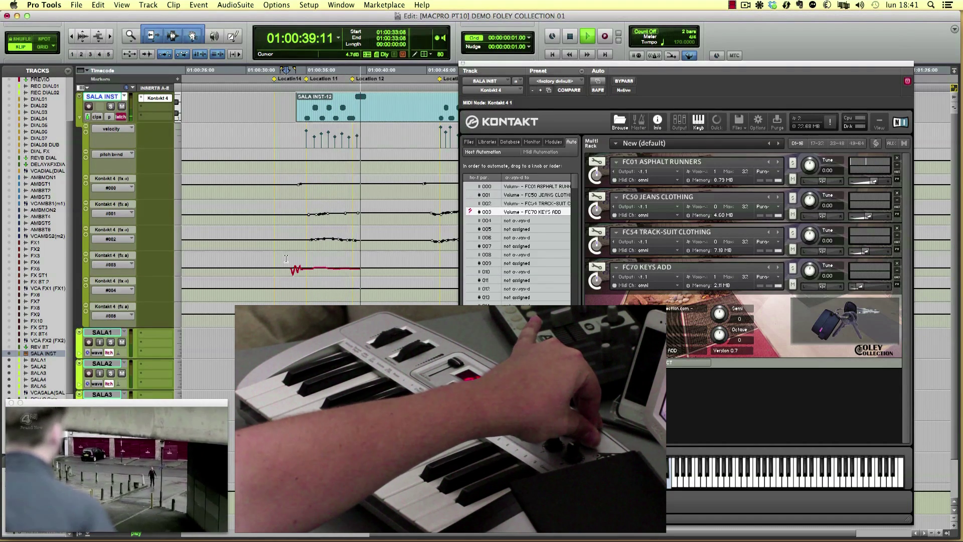
{"action": "scroll", "coordinate": [286, 258], "scroll_direction": "left", "scroll_amount": 5}
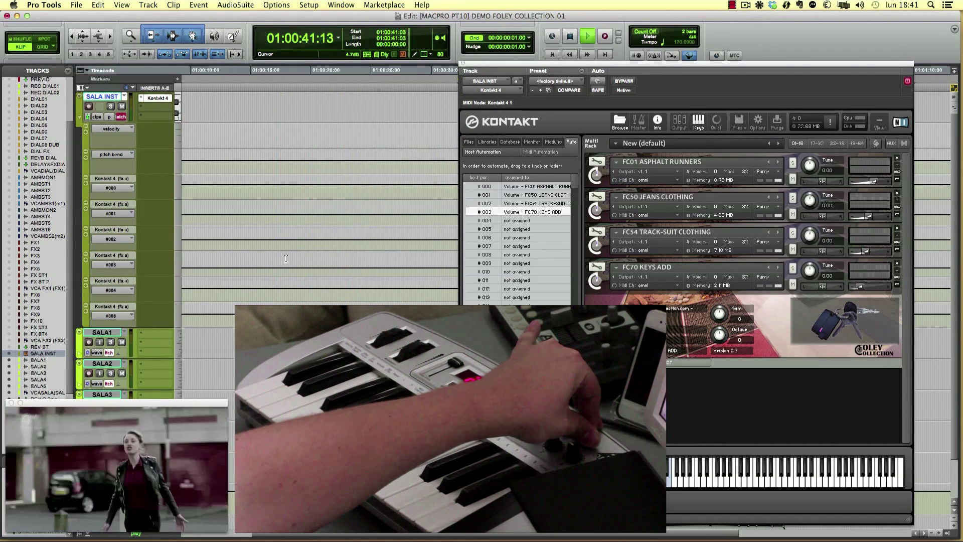
{"action": "left_click", "coordinate": [462, 65]}
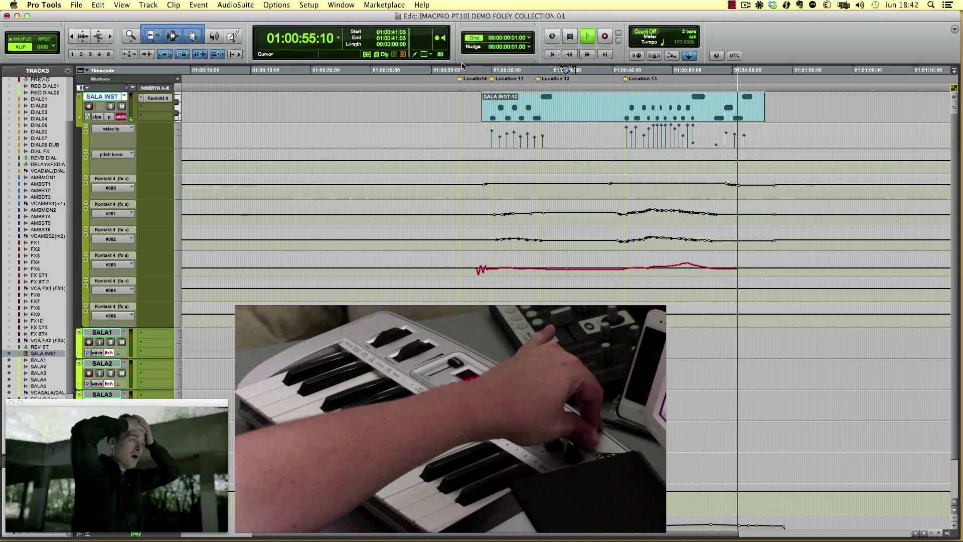
{"action": "key", "text": "space"}
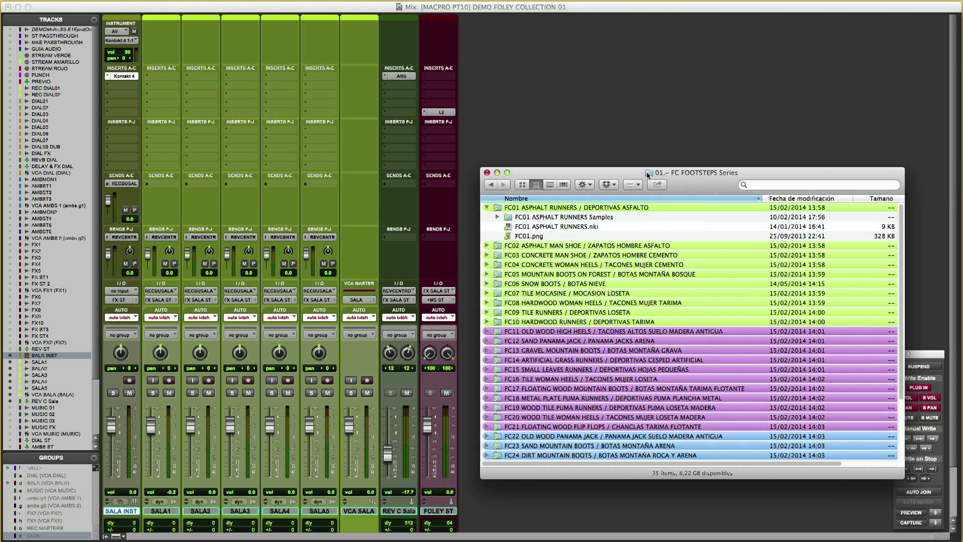
- Load FC04 CONCRETE WOMAN HEELS.nki from the FC FOOTSTEPS Series folder into the Kontakt rack and set its MIDI channel to omni
{"action": "key", "text": "Down"}
{"action": "key", "text": "Left"}
{"action": "key", "text": "Down"}
{"action": "key", "text": "Down"}
{"action": "key", "text": "Down"}
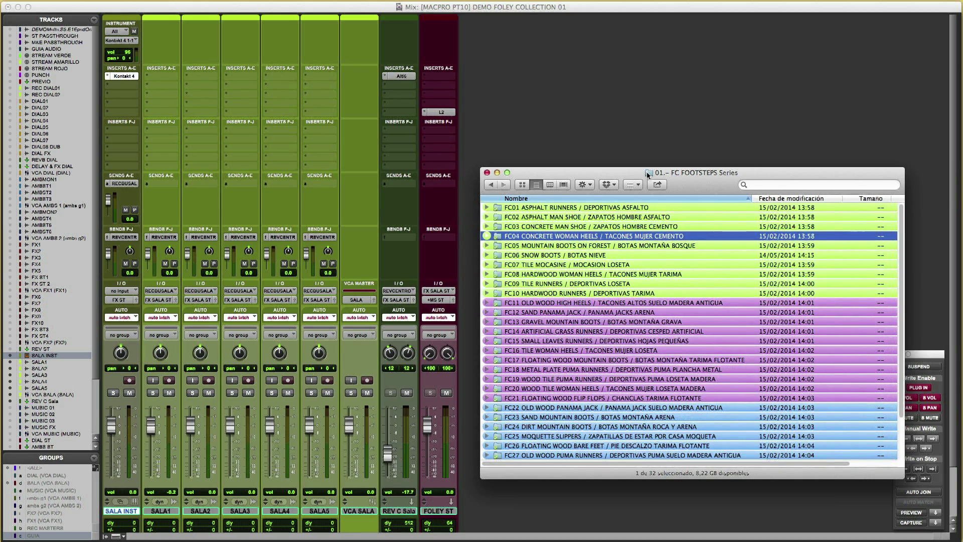
{"action": "key", "text": "Right"}
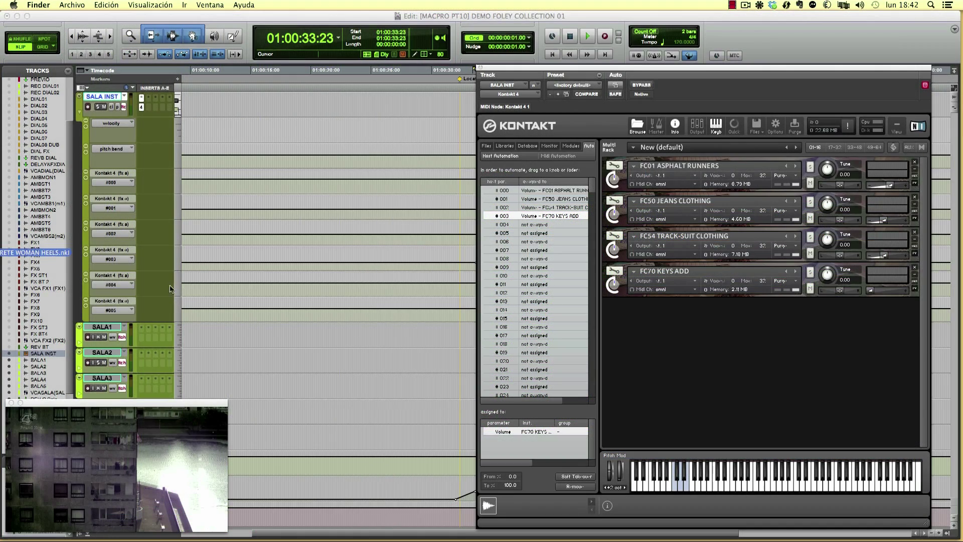
{"action": "left_click_drag", "start_coordinate": [311, 266], "coordinate": [644, 332]}
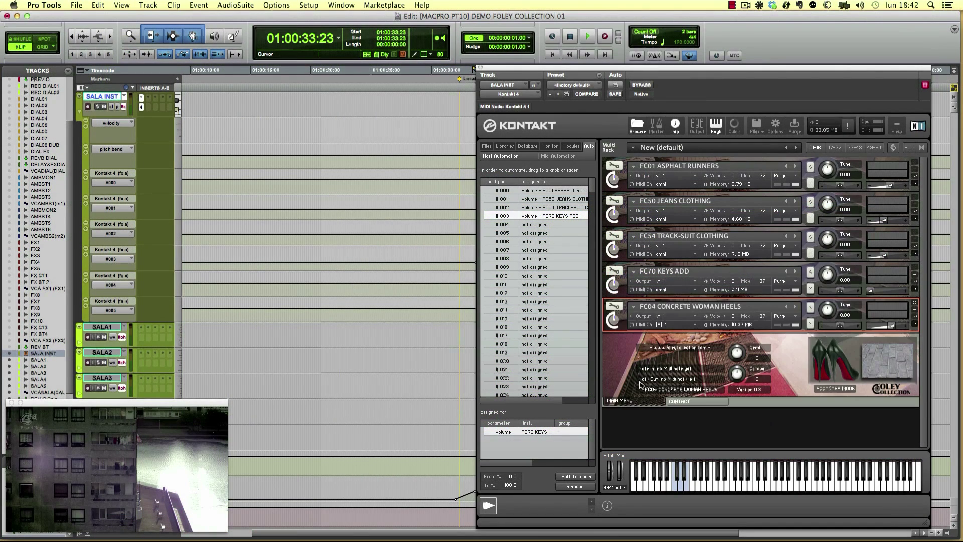
{"action": "left_click", "coordinate": [675, 325]}
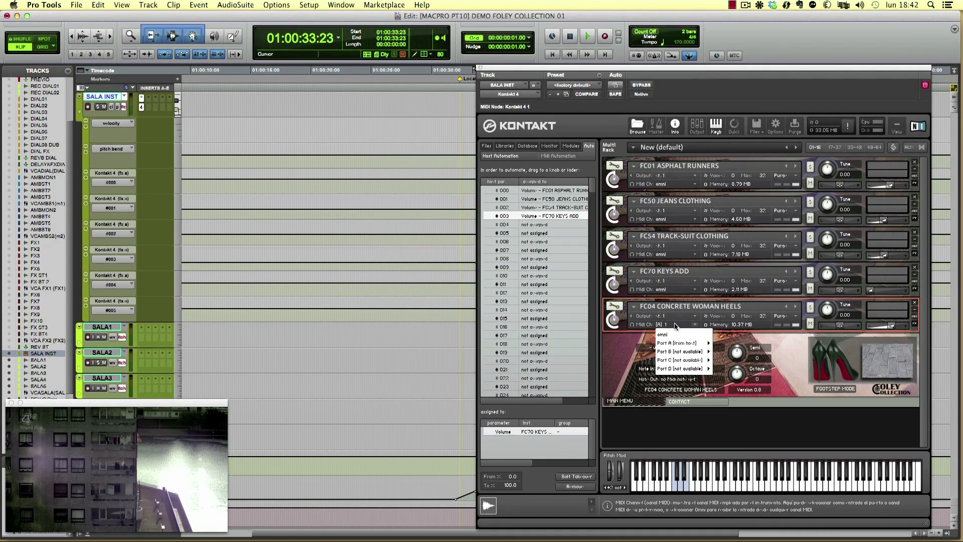
{"action": "left_click", "coordinate": [673, 335]}
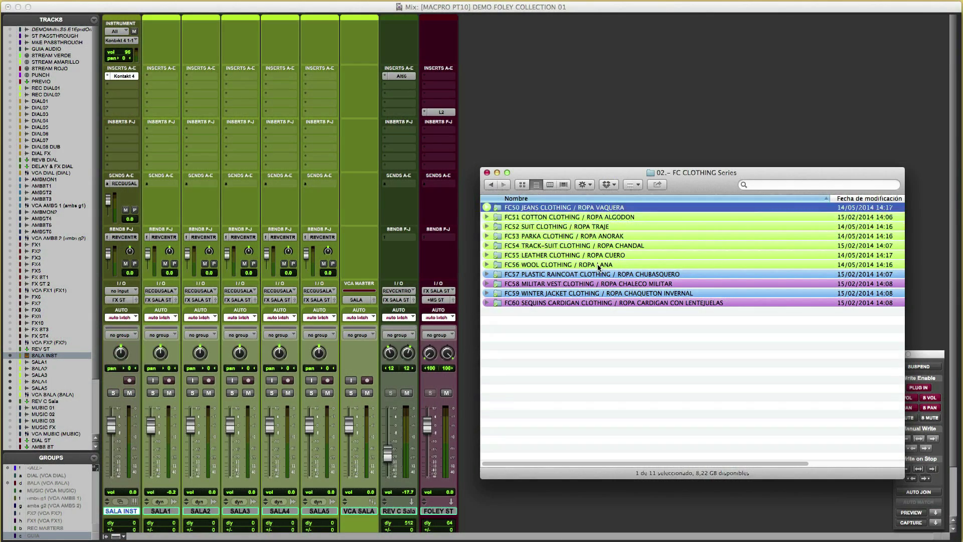
- Load FC55 LEATHER CLOTHING -- NOTE OFF.nki from the FC CLOTHING Series folder into the Kontakt rack below the woman heels
{"action": "key", "text": "Down"}
{"action": "key", "text": "Down"}
{"action": "key", "text": "Down"}
{"action": "key", "text": "Down"}
{"action": "key", "text": "Down"}
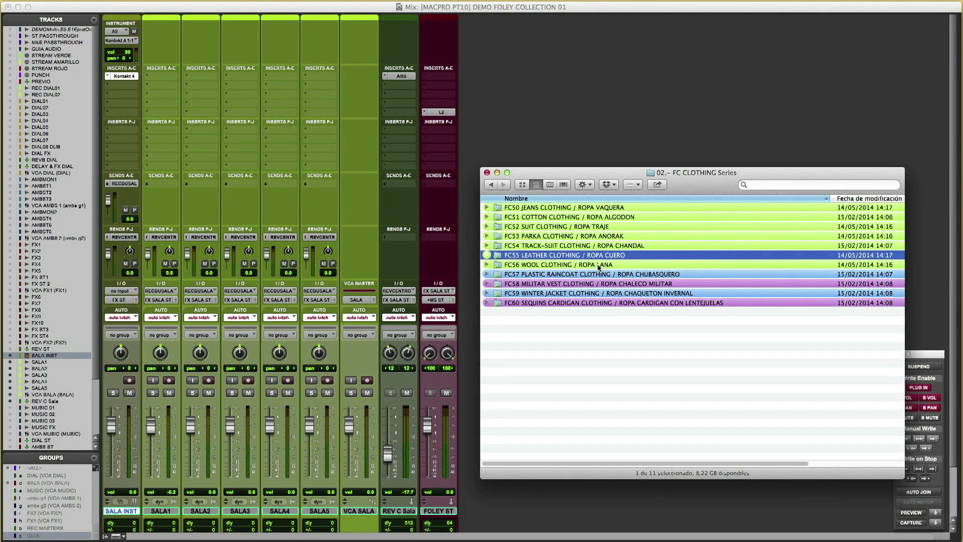
{"action": "key", "text": "super+Down"}
{"action": "key", "text": "super+Up"}
{"action": "key", "text": "Right"}
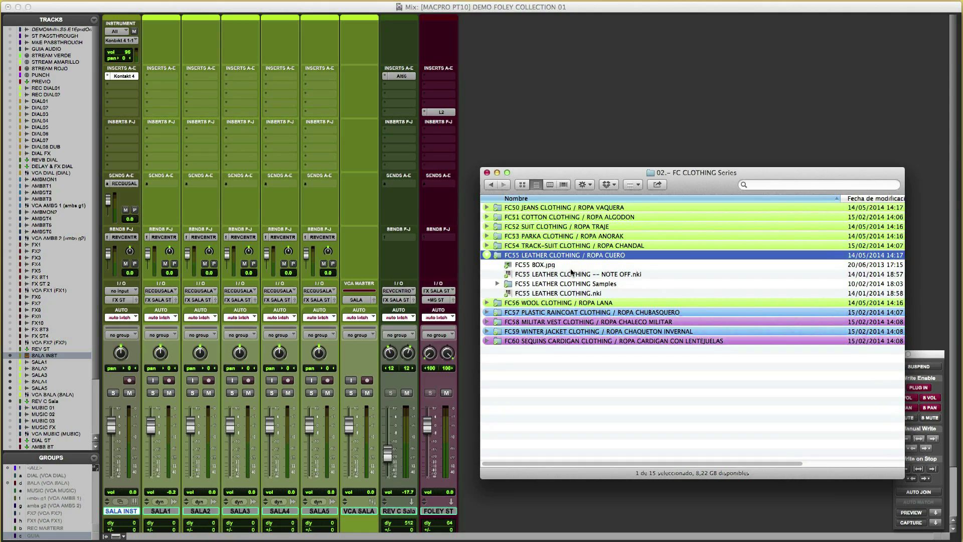
{"action": "left_click_drag", "start_coordinate": [570, 276], "coordinate": [752, 281]}
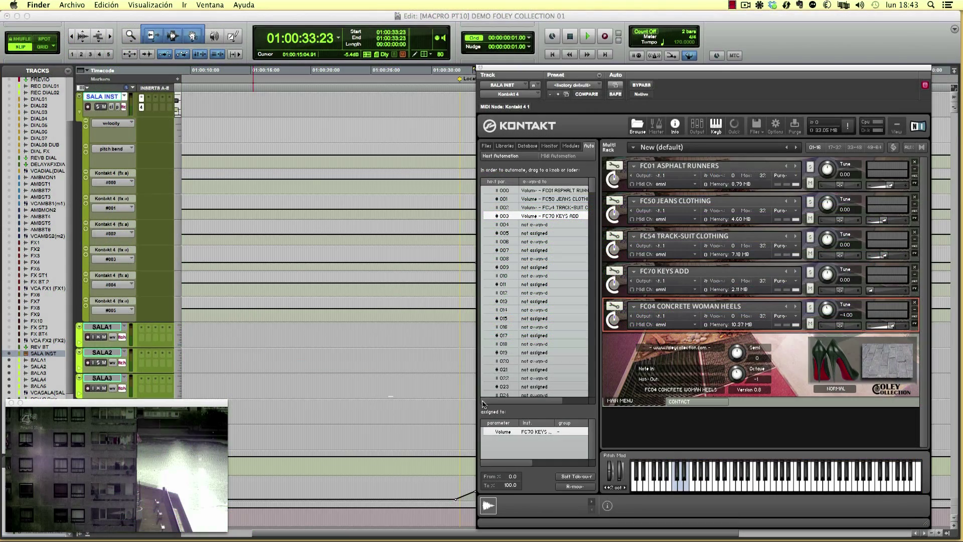
{"action": "left_click_drag", "start_coordinate": [576, 424], "coordinate": [686, 426]}
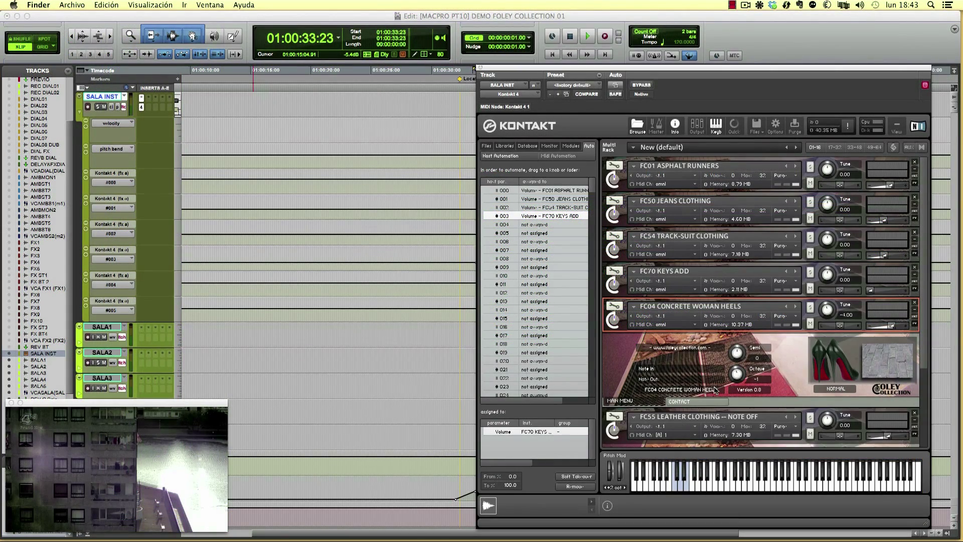
- Set the MIDI channel of the FC55 LEATHER CLOTHING -- NOTE OFF instrument to omni
{"action": "scroll", "coordinate": [715, 389], "scroll_direction": "down", "scroll_amount": 2}
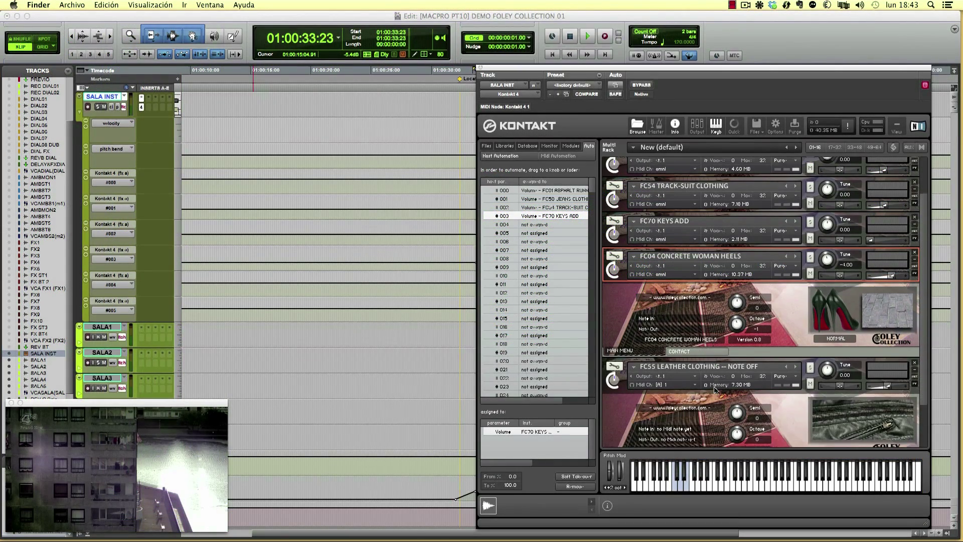
{"action": "left_click", "coordinate": [672, 386]}
{"action": "left_click", "coordinate": [672, 386]}
{"action": "left_click", "coordinate": [673, 395]}
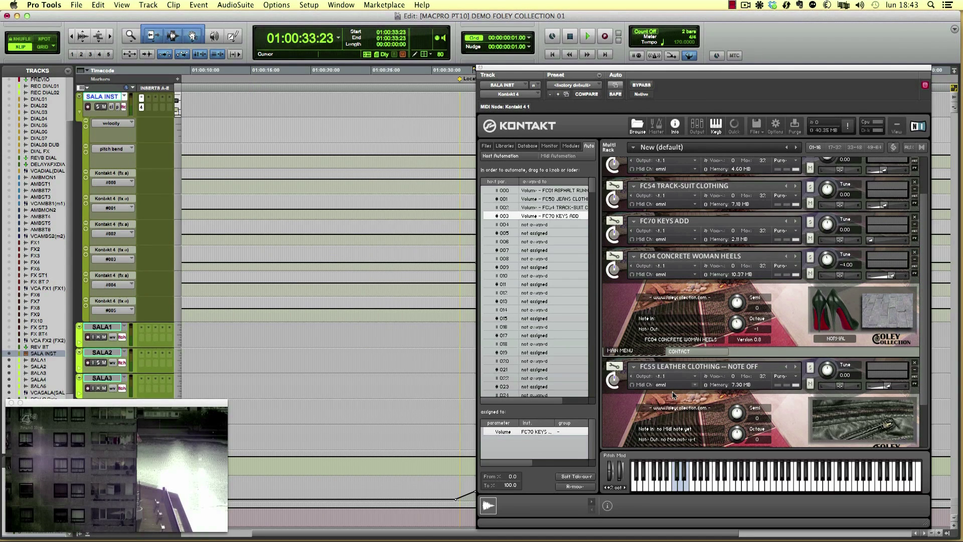
- Assign host automation parameter 004 to the FC04 CONCRETE WOMAN HEELS volume and 005 to the FC55 LEATHER CLOTHING volume
{"action": "scroll", "coordinate": [751, 384], "scroll_direction": "down", "scroll_amount": 2}
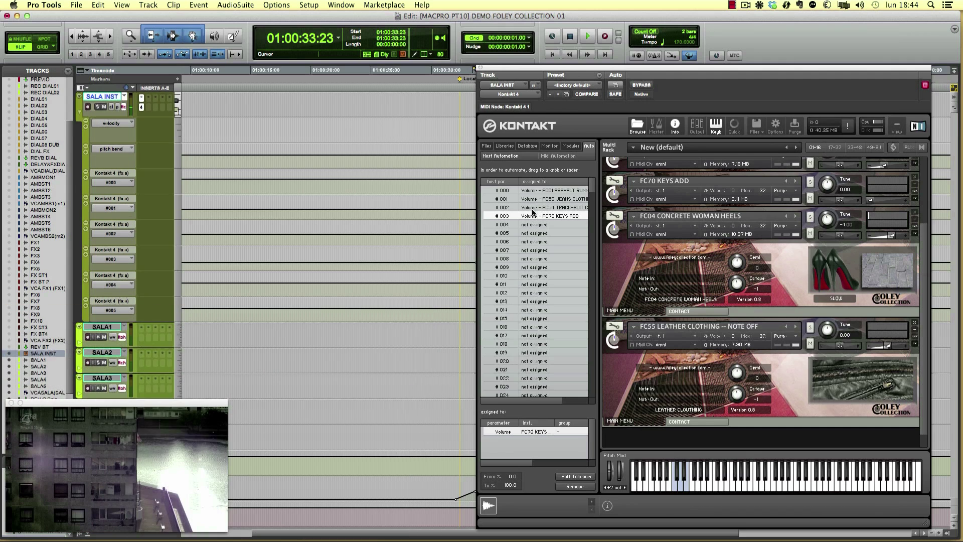
{"action": "left_click", "coordinate": [510, 224]}
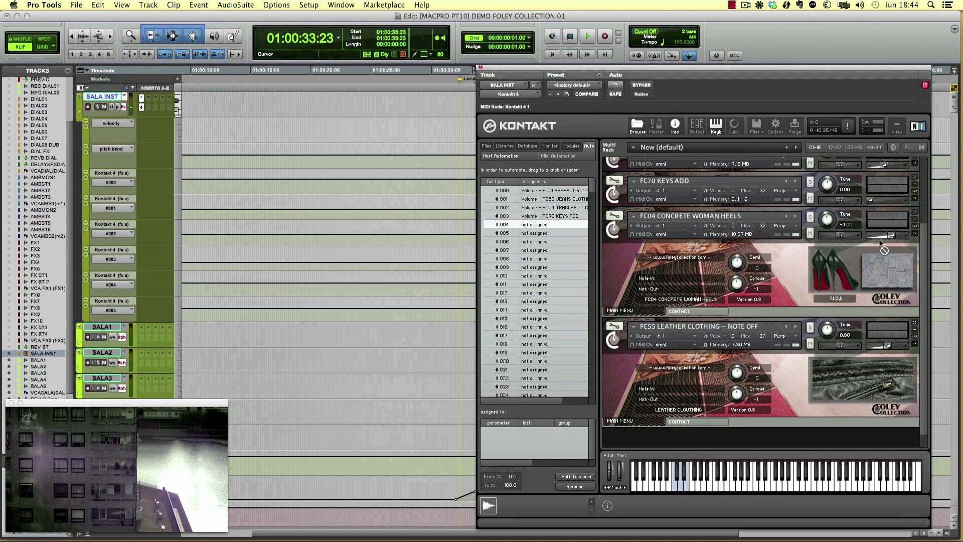
{"action": "left_click_drag", "start_coordinate": [889, 236], "coordinate": [890, 236]}
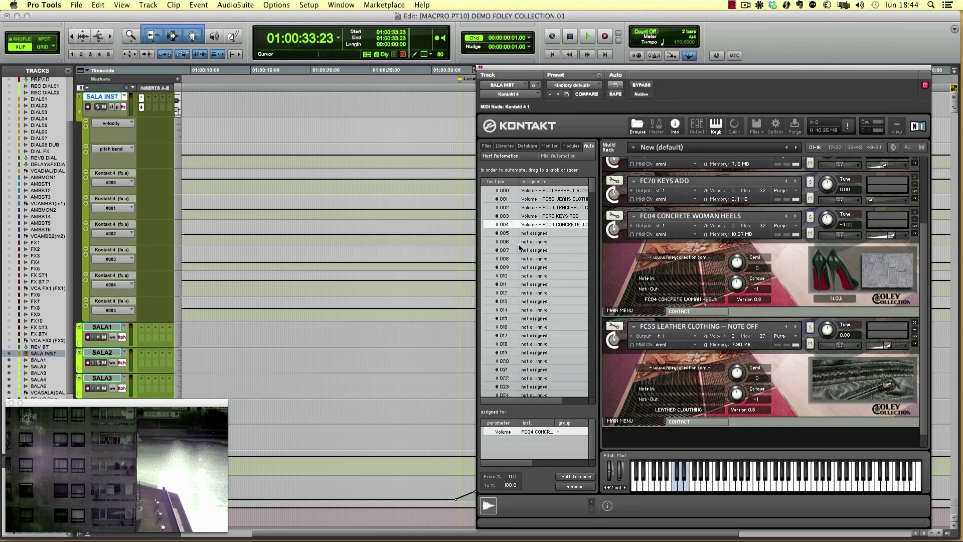
{"action": "left_click_drag", "start_coordinate": [507, 234], "coordinate": [572, 271]}
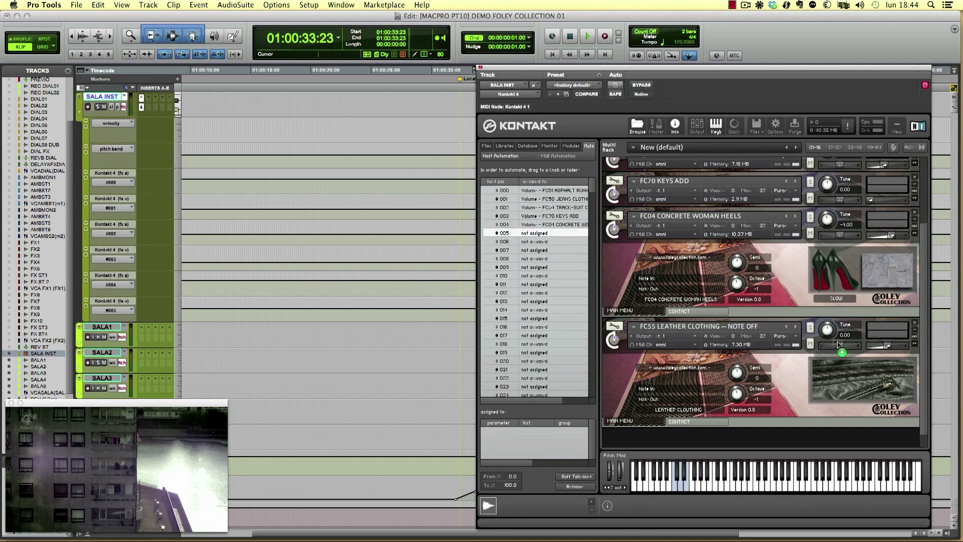
{"action": "left_click_drag", "start_coordinate": [888, 346], "coordinate": [888, 347]}
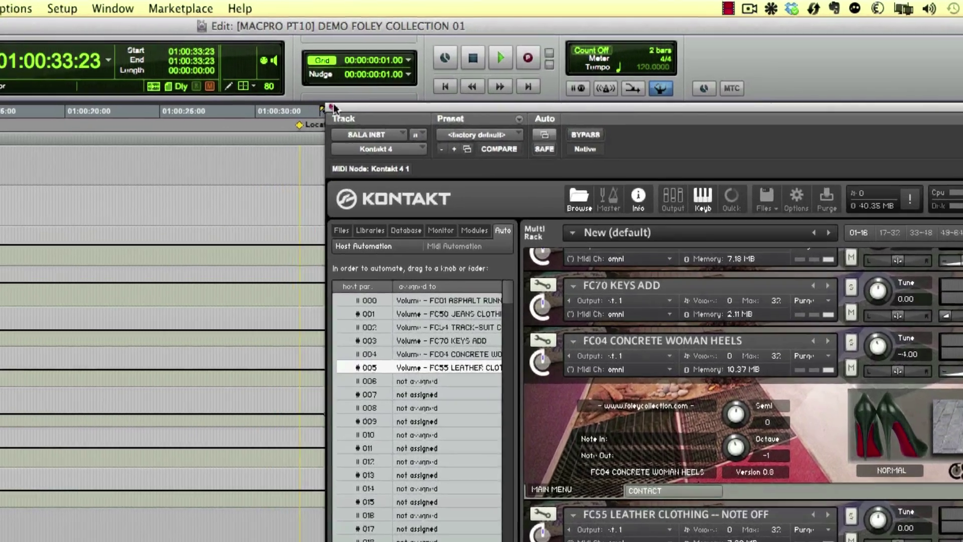
- Close the Kontakt window and record the woman's footsteps as MIDI on the SALA INST track from 01:00:33:02 to about 01:00:46:04
{"action": "left_click", "coordinate": [481, 68]}
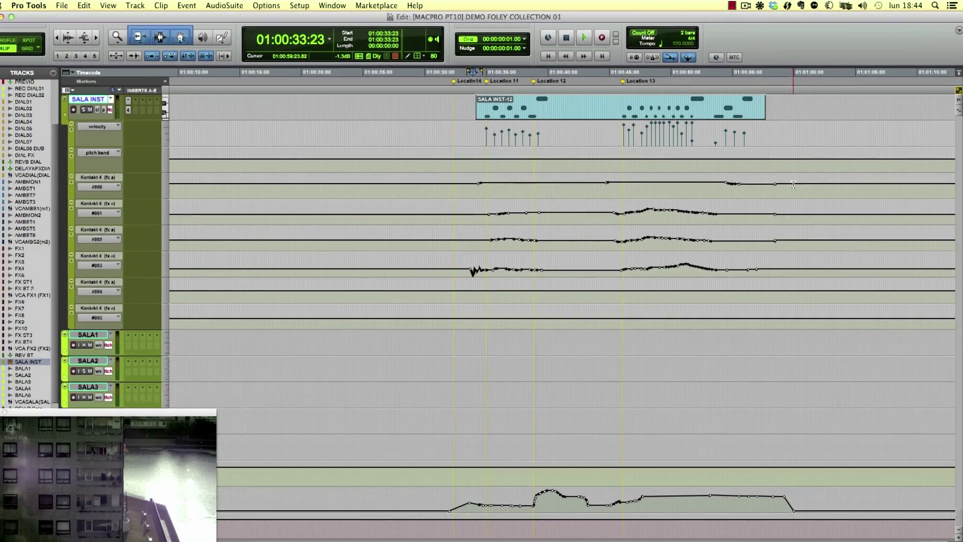
{"action": "left_click", "coordinate": [306, 160]}
{"action": "key", "text": "space"}
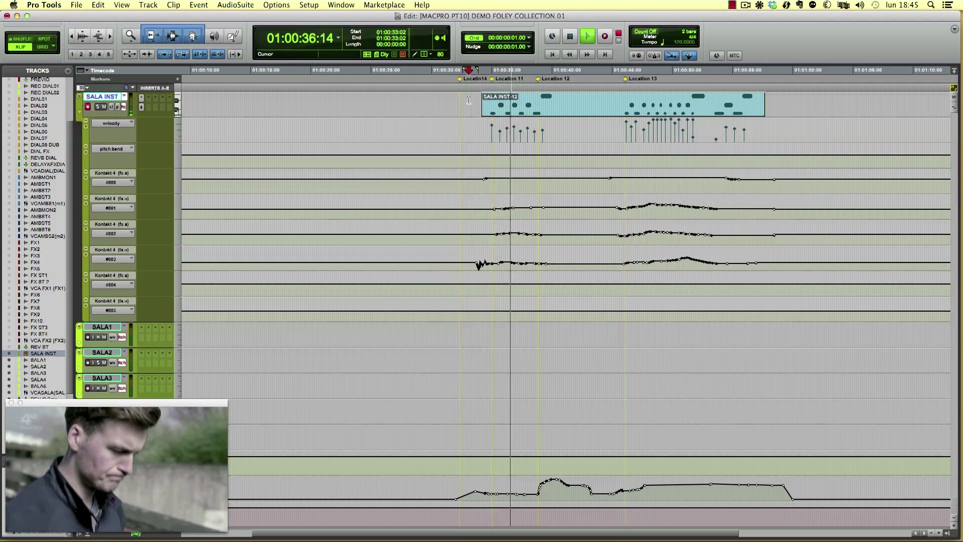
{"action": "key", "text": "F12"}
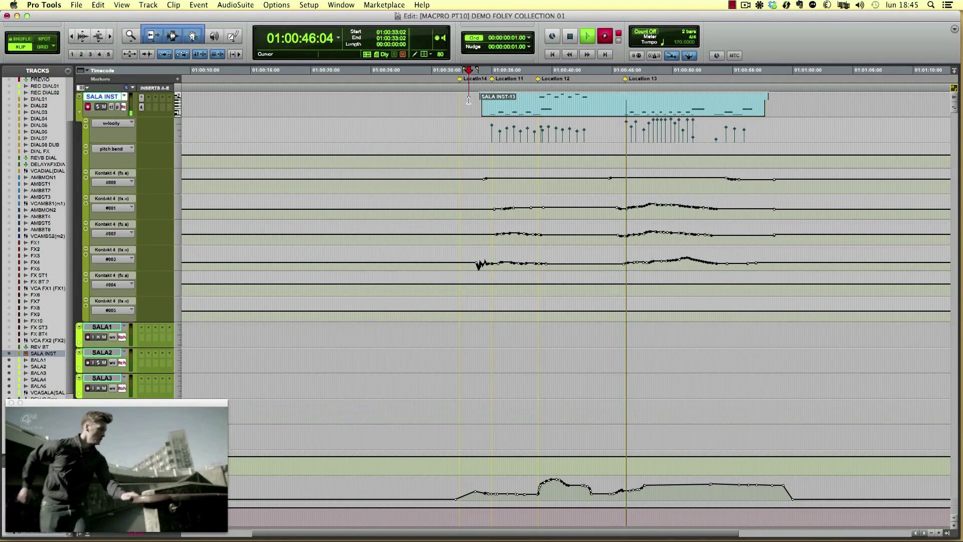
{"action": "key", "text": "space"}
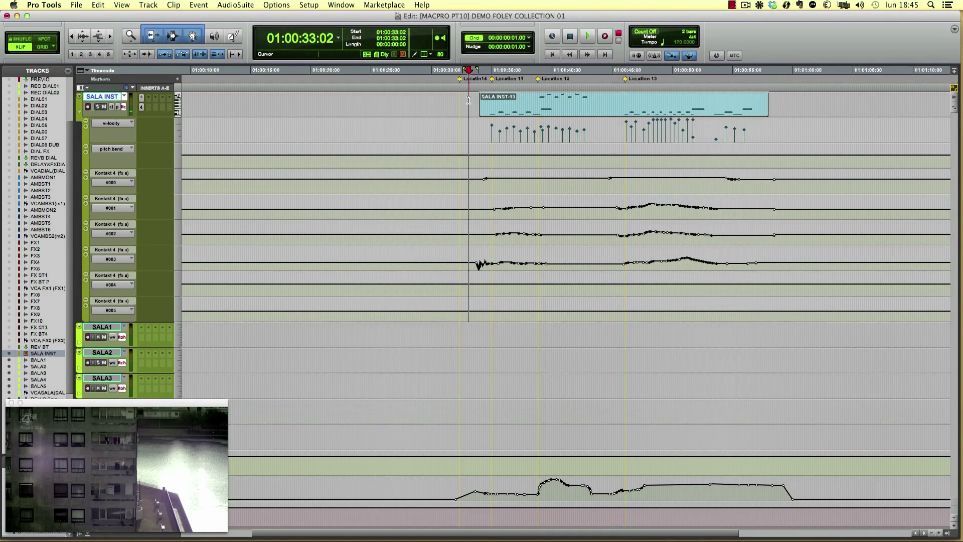
- Record volume automation for the woman heels on parameter 004 from 01:00:37:11 to about 01:00:43:23, redoing the first pass
{"action": "left_click", "coordinate": [527, 94]}
{"action": "left_click", "coordinate": [521, 94]}
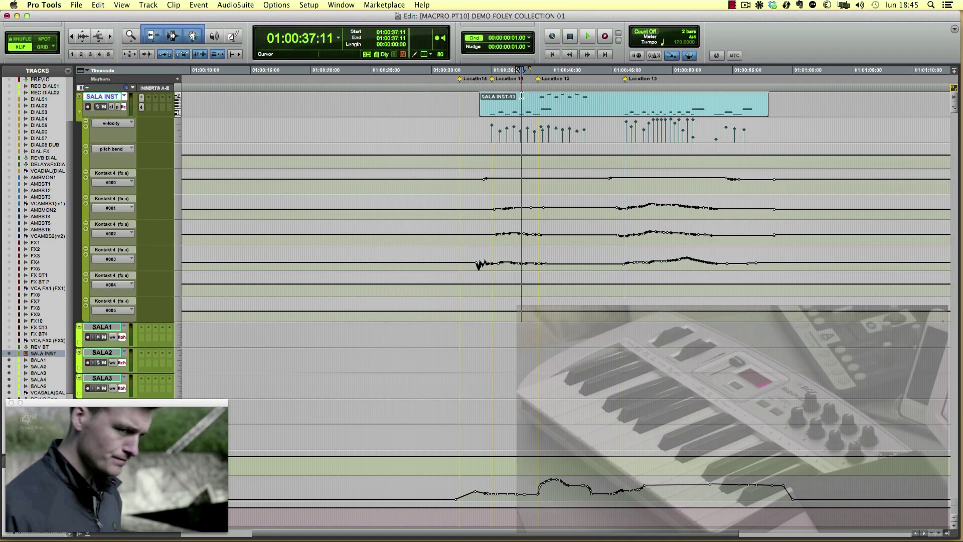
{"action": "key", "text": "space"}
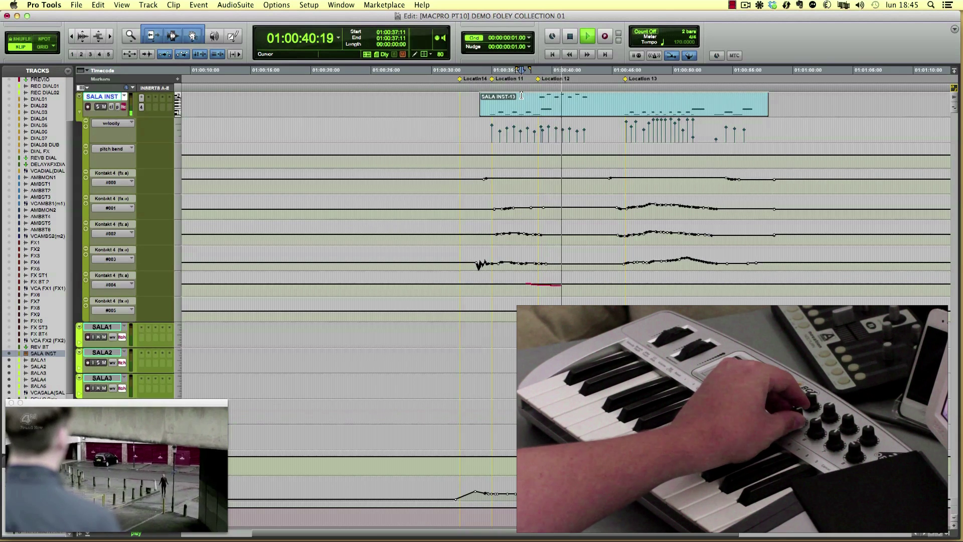
{"action": "key", "text": "space"}
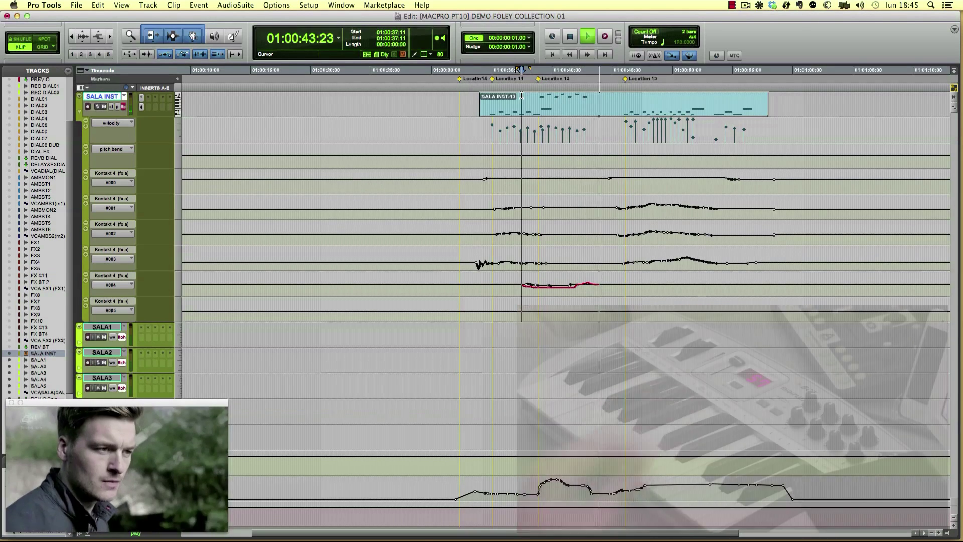
{"action": "key", "text": "space"}
- Open the SALA INST clip in the MIDI Editor and nudge the last C2 footstep note of the upper group to 01:00:42:18
{"action": "double_click", "coordinate": [522, 96]}
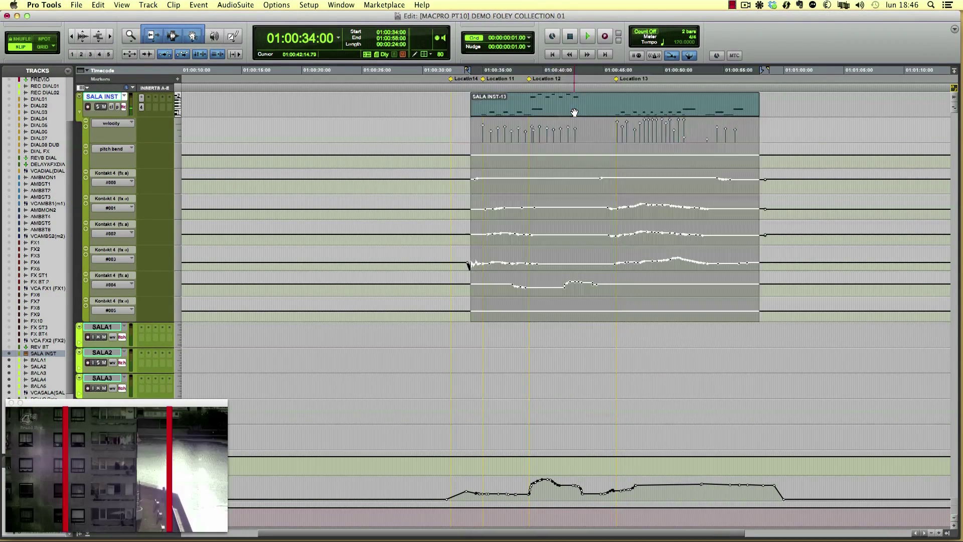
{"action": "left_click", "coordinate": [629, 231]}
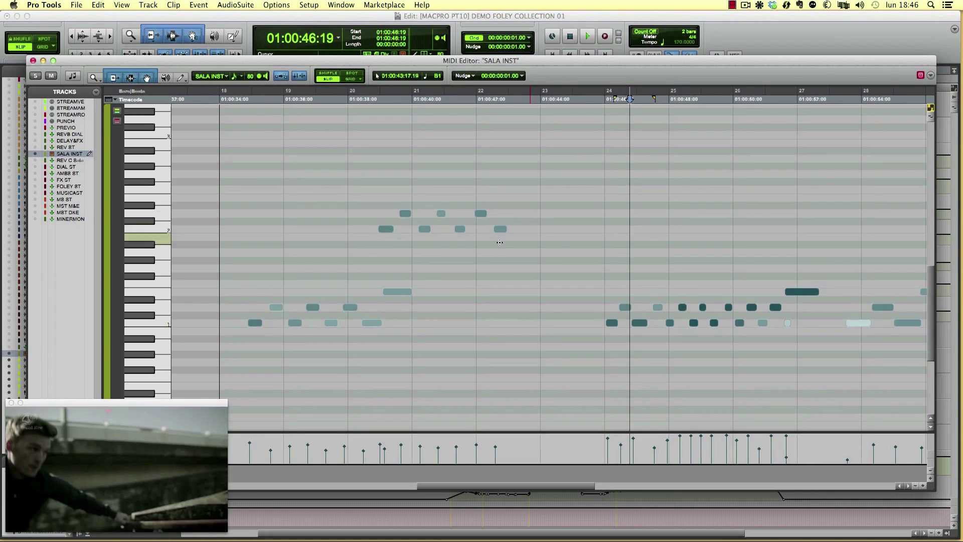
{"action": "left_click", "coordinate": [500, 229]}
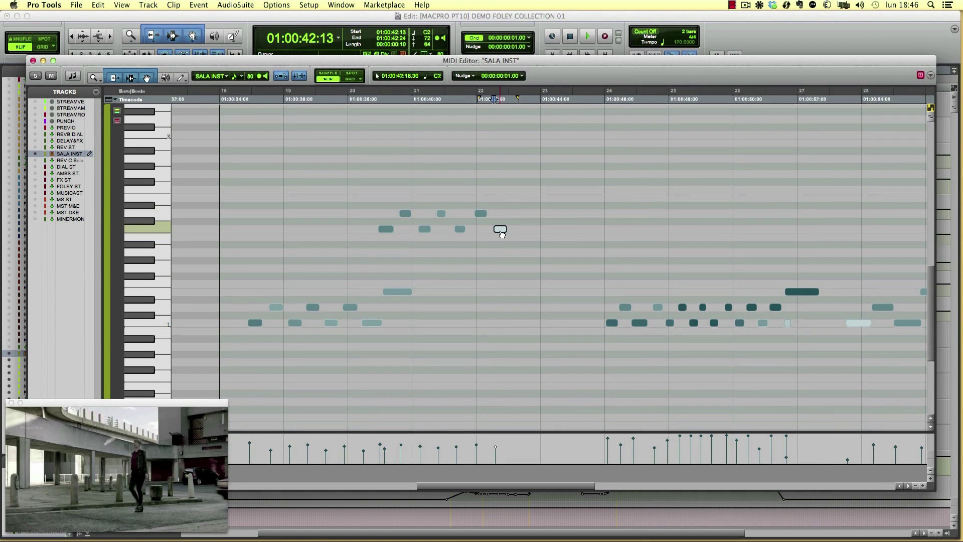
{"action": "key", "text": "KP_Add"}
{"action": "key", "text": "KP_Add"}
{"action": "key", "text": "KP_Add"}
{"action": "key", "text": "KP_Add"}
{"action": "key", "text": "KP_Add"}
{"action": "key", "text": "KP_Add"}
{"action": "key", "text": "KP_Add"}
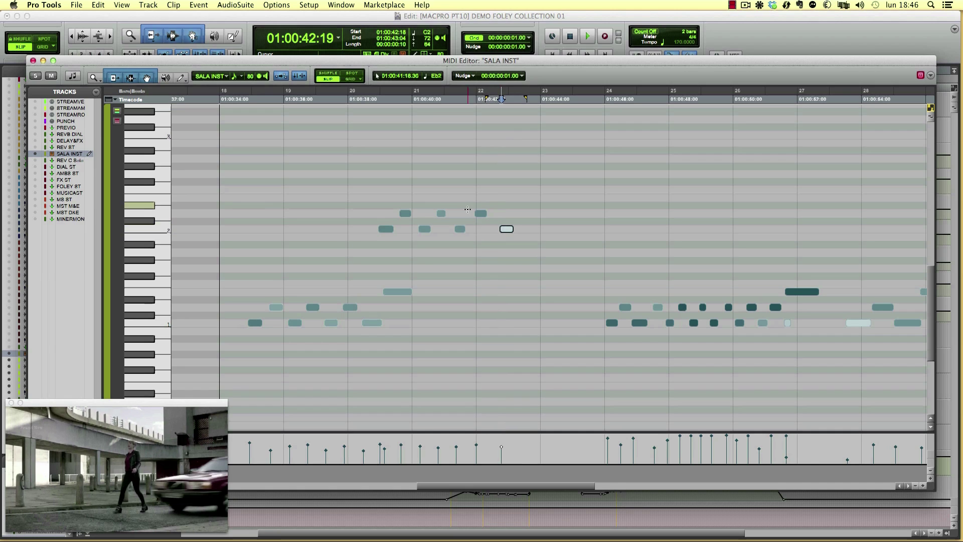
- Nudge the last D2 footstep note of the upper group to 01:00:42:00 and close the MIDI Editor
{"action": "key", "text": "KP_Add"}
{"action": "key", "text": "KP_Add"}
{"action": "key", "text": "KP_Add"}
{"action": "key", "text": "KP_Add"}
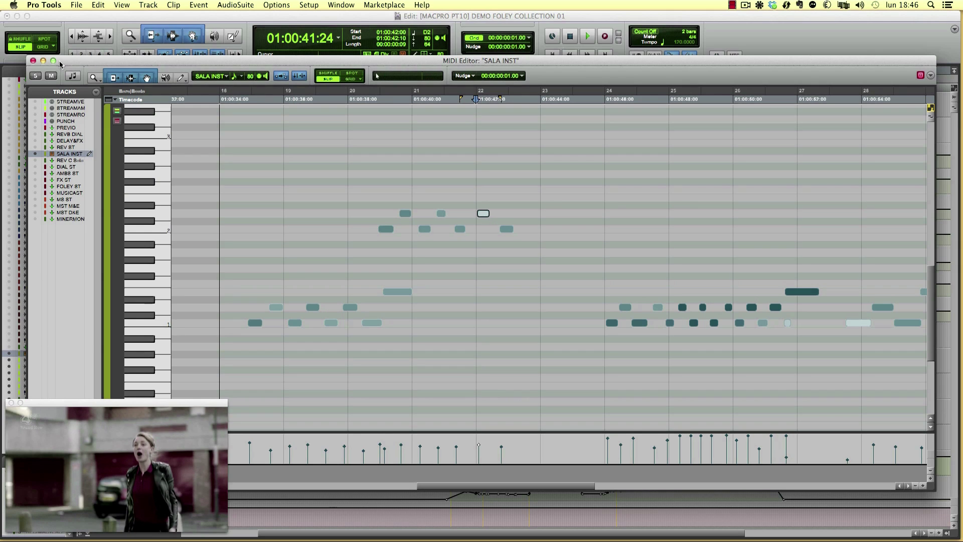
{"action": "left_click", "coordinate": [32, 61]}
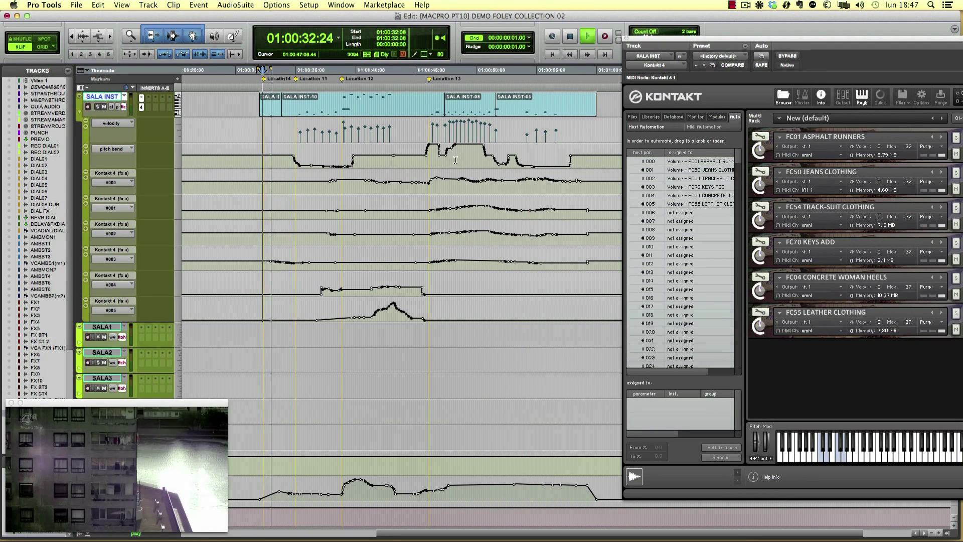
- Move the Kontakt window to show the whole instrument rack while the DEMO FOLEY COLLECTION 02 session plays back
{"action": "left_click_drag", "start_coordinate": [657, 40], "coordinate": [544, 102]}
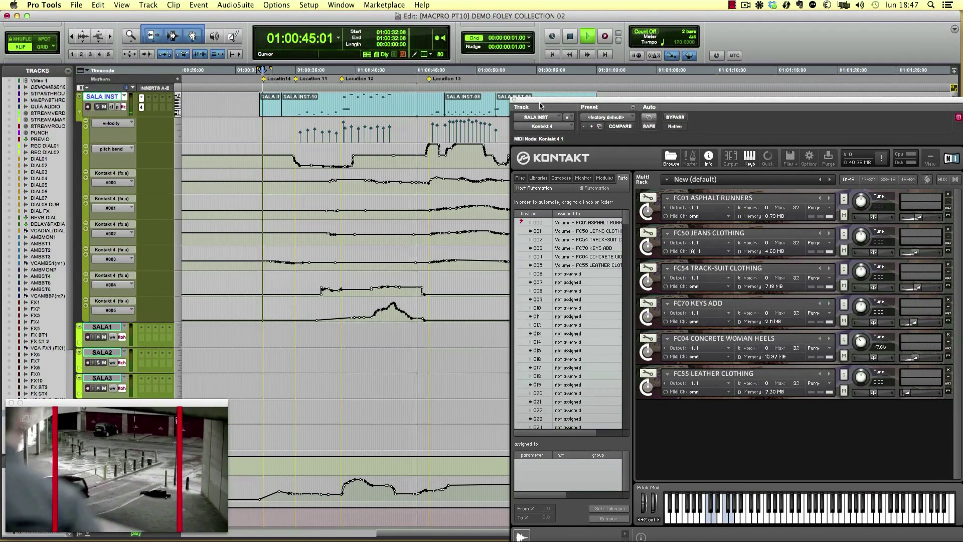
- Close the Kontakt window and stop the playback of the foley session
{"action": "left_click", "coordinate": [513, 101]}
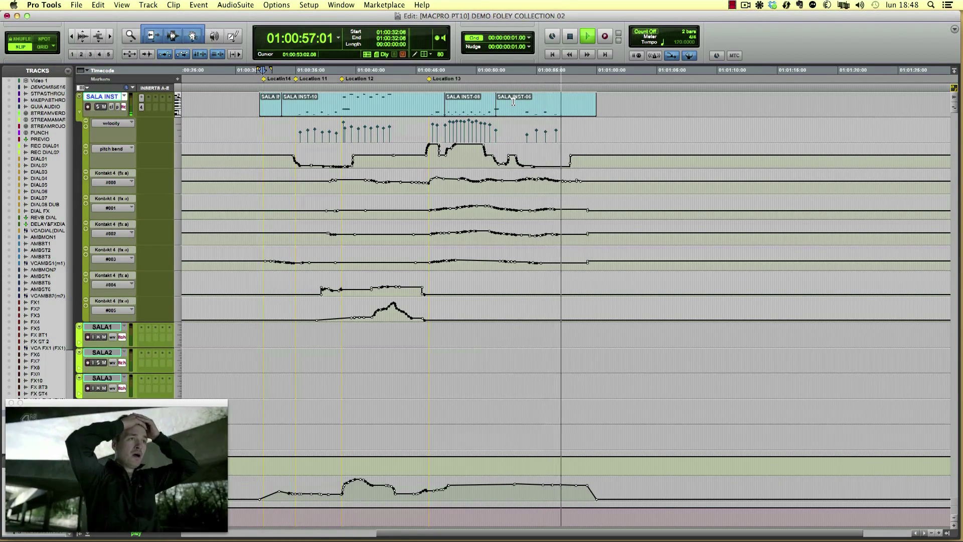
{"action": "key", "text": "space"}
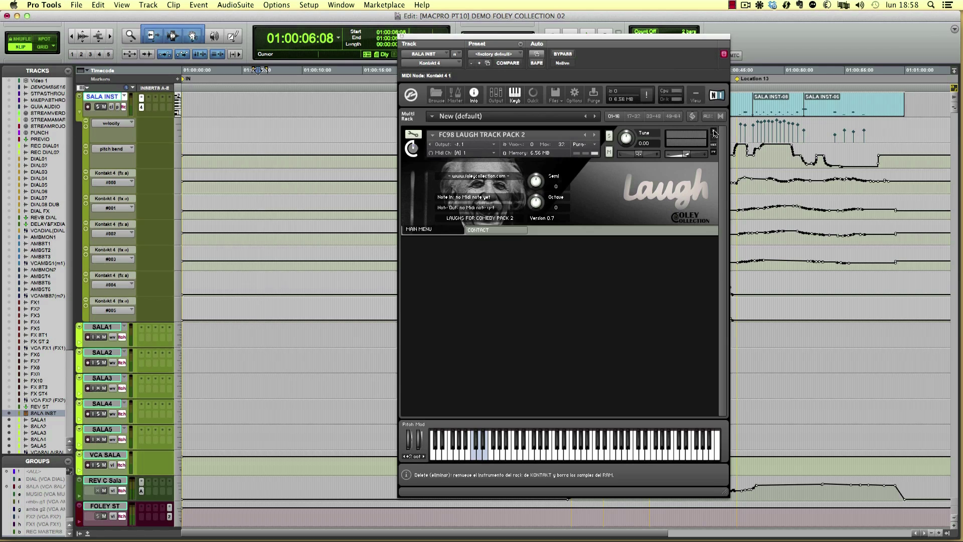
- Empty the Kontakt rack, load FC98 LAUGH TRACK PACK 2, and replace it with FC202 PHONE TONES AND KEYS
{"action": "left_click", "coordinate": [716, 129]}
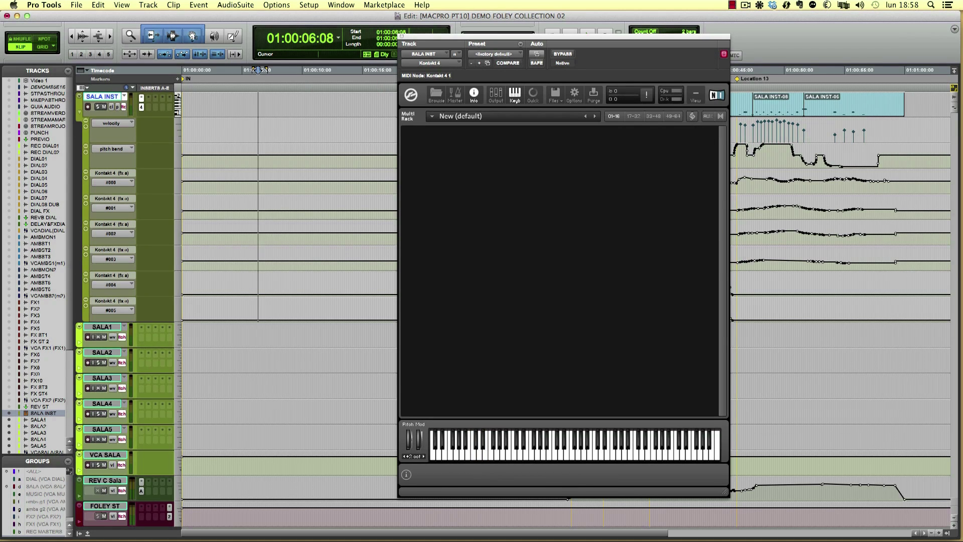
{"action": "left_click_drag", "start_coordinate": [45, 252], "coordinate": [567, 258]}
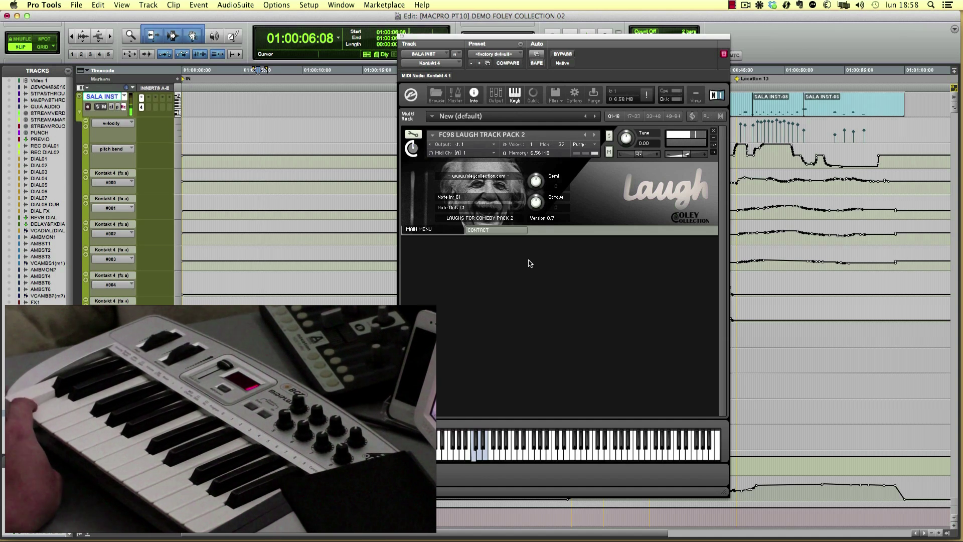
{"action": "left_click", "coordinate": [714, 134]}
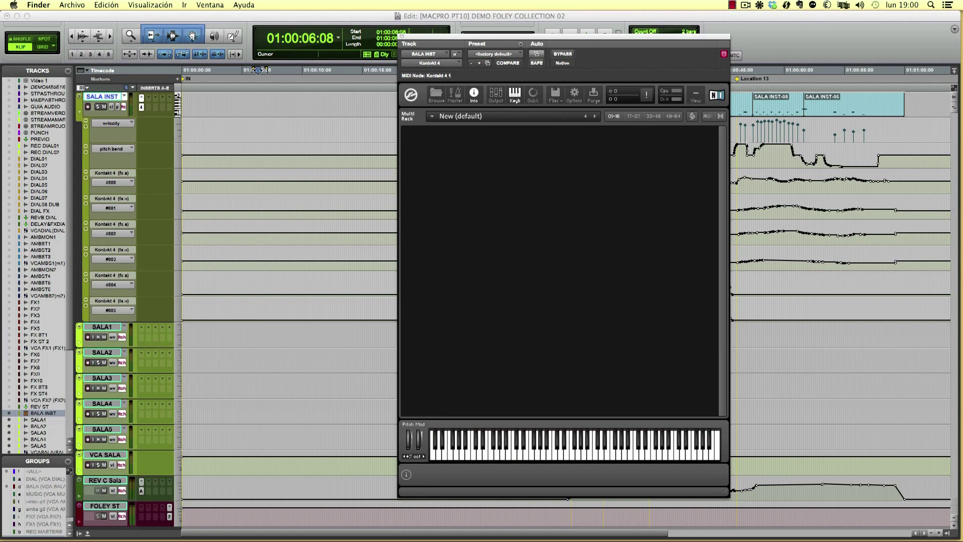
{"action": "left_click_drag", "start_coordinate": [369, 322], "coordinate": [536, 301]}
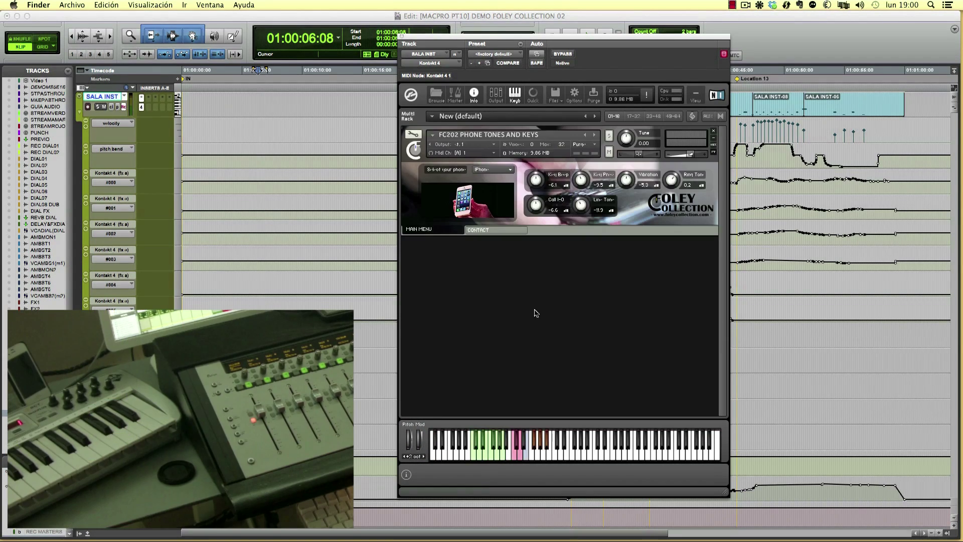
- Choose the iPhone in FC202 PHONE TONES AND KEYS and raise Ring Tone to -23.3 and Vibration to -8.7
{"action": "left_click", "coordinate": [498, 174]}
{"action": "left_click", "coordinate": [505, 186]}
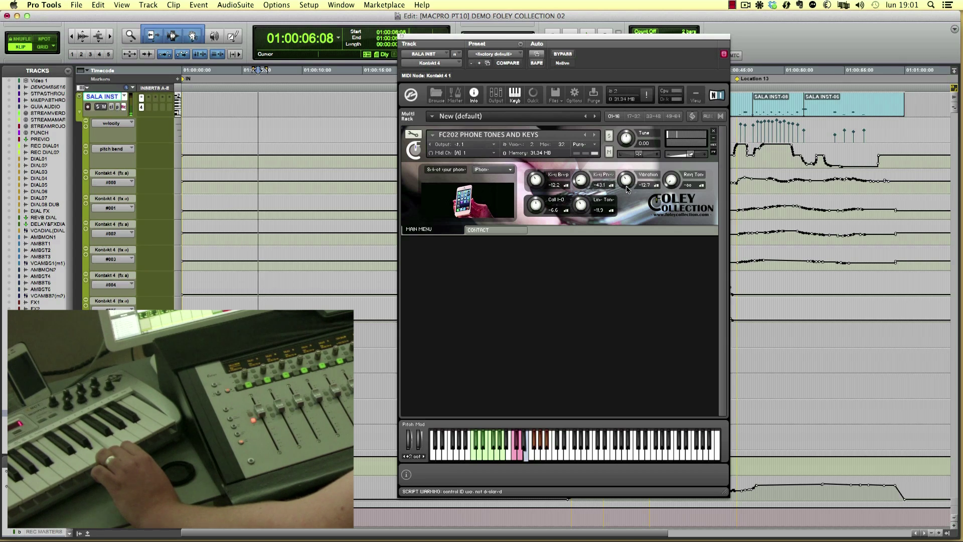
{"action": "left_click_drag", "start_coordinate": [672, 181], "coordinate": [681, 157]}
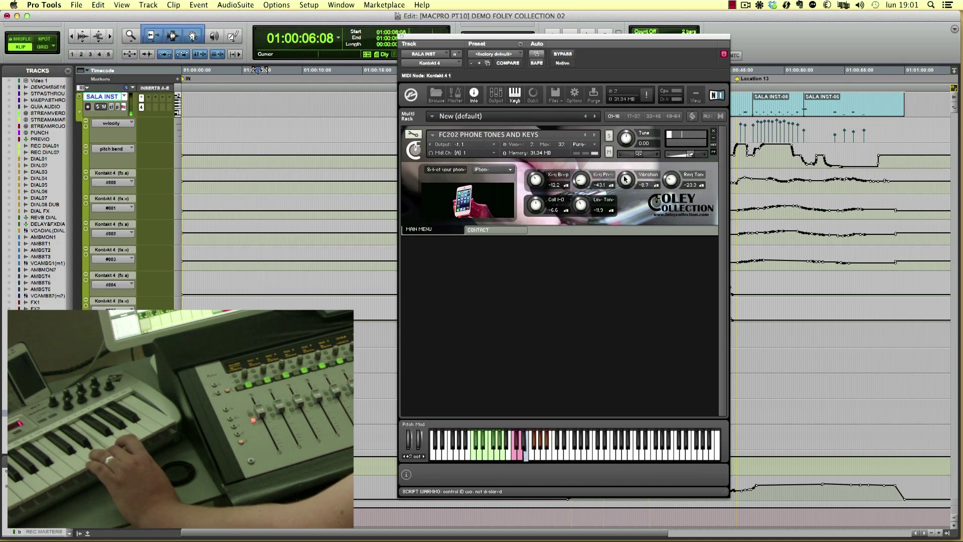
- Switch the phone model to Sony Xperia U and raise the Vibration level to -2.6
{"action": "left_click", "coordinate": [493, 169]}
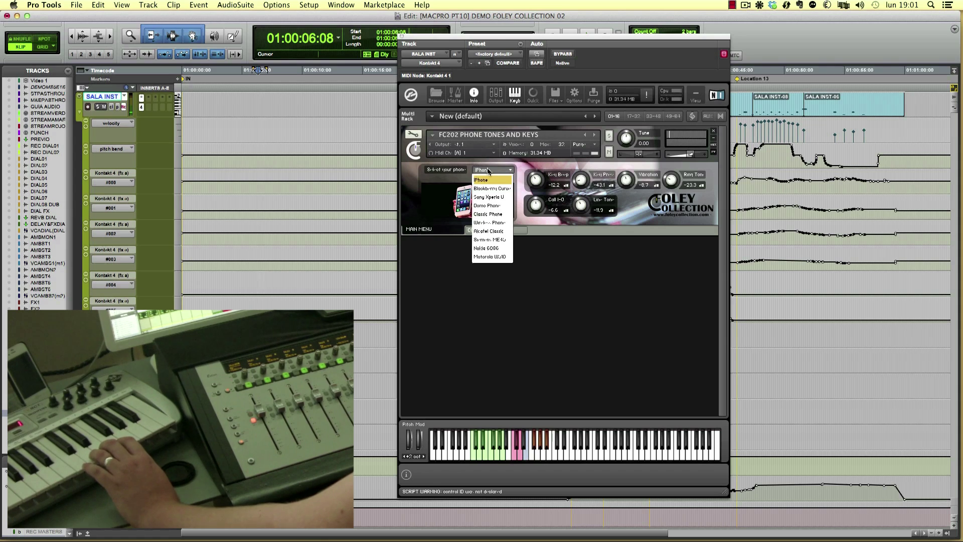
{"action": "left_click", "coordinate": [494, 197]}
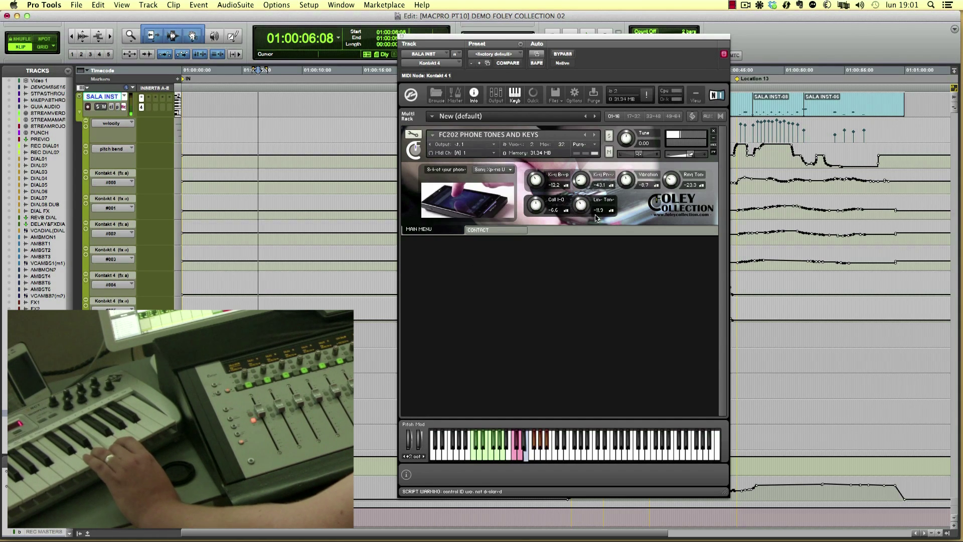
{"action": "left_click_drag", "start_coordinate": [626, 181], "coordinate": [630, 170]}
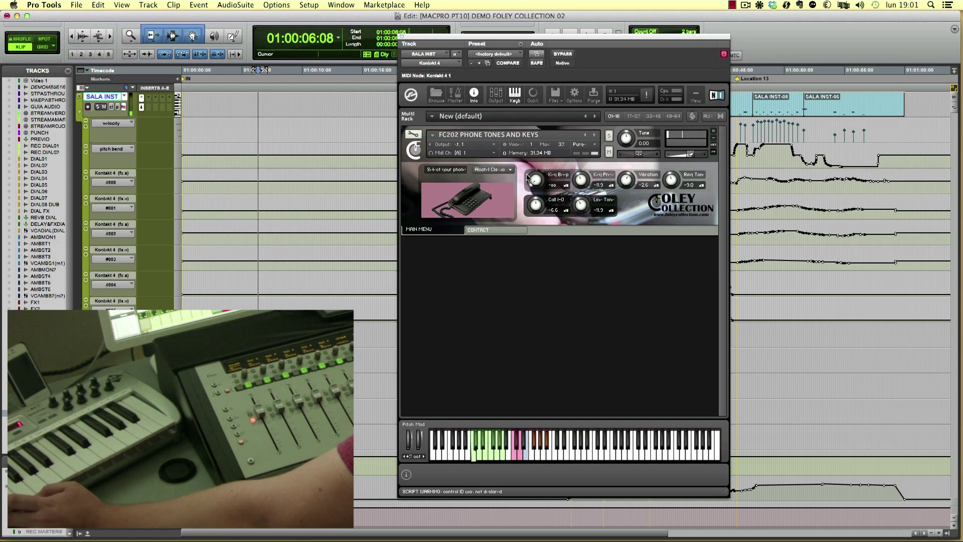
- Switch the phone model to Nokia 6086 and raise the key beep level to -10.0
{"action": "left_click", "coordinate": [499, 170]}
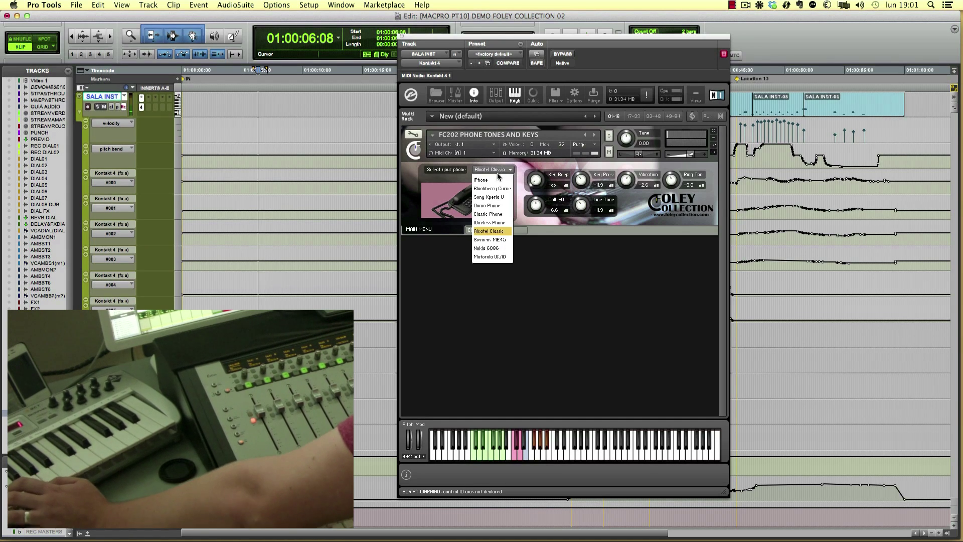
{"action": "left_click", "coordinate": [493, 248]}
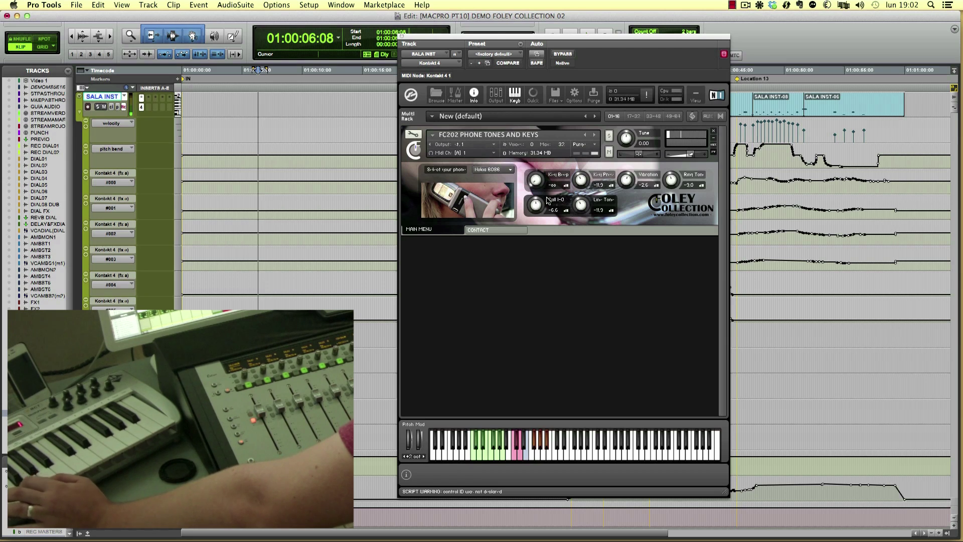
{"action": "left_click_drag", "start_coordinate": [535, 184], "coordinate": [543, 163]}
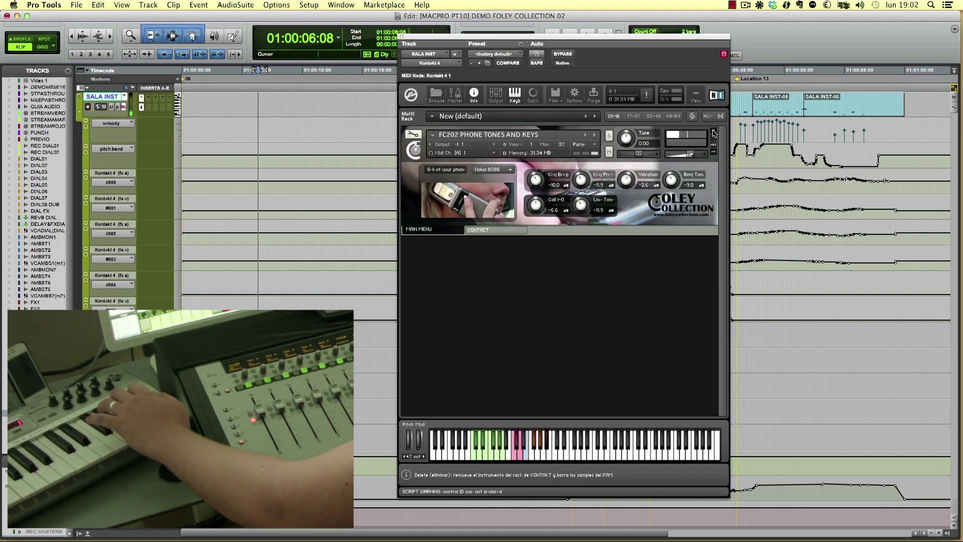
- Remove the phone instrument from the Kontakt rack and load FC204 TROT & GALLOP in its place
{"action": "left_click", "coordinate": [714, 133]}
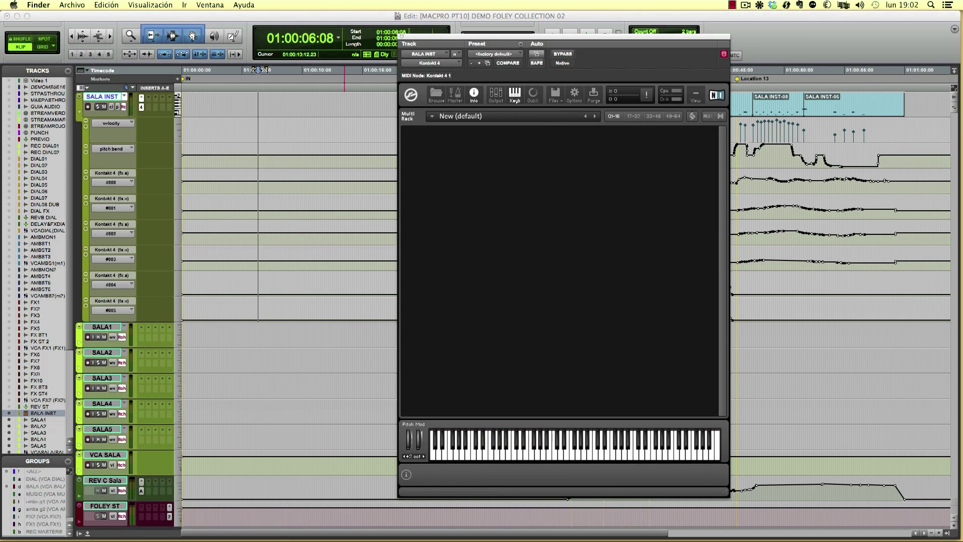
{"action": "left_click_drag", "start_coordinate": [2, 394], "coordinate": [471, 252]}
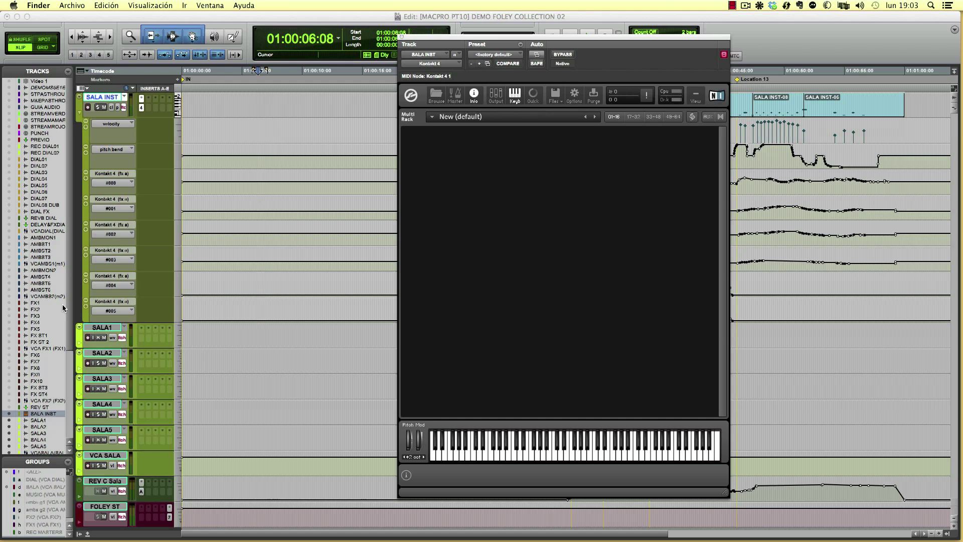
{"action": "left_click_drag", "start_coordinate": [962, 254], "coordinate": [639, 241]}
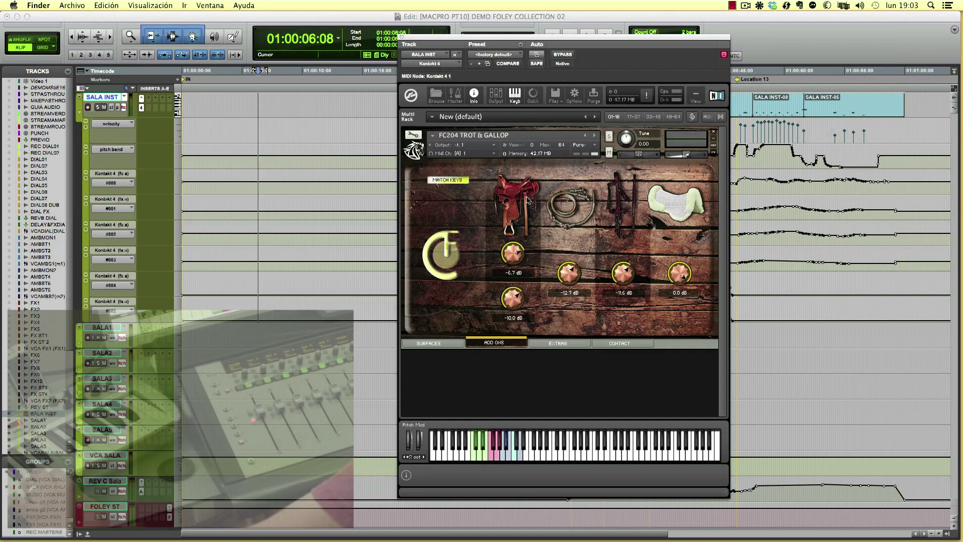
- Set the horse surface levels to Stones -7.8 dB, Concrete -20.5 dB, Hard Sand -6.4 dB and Deep Bass 0.0 dB
{"action": "left_click", "coordinate": [444, 342]}
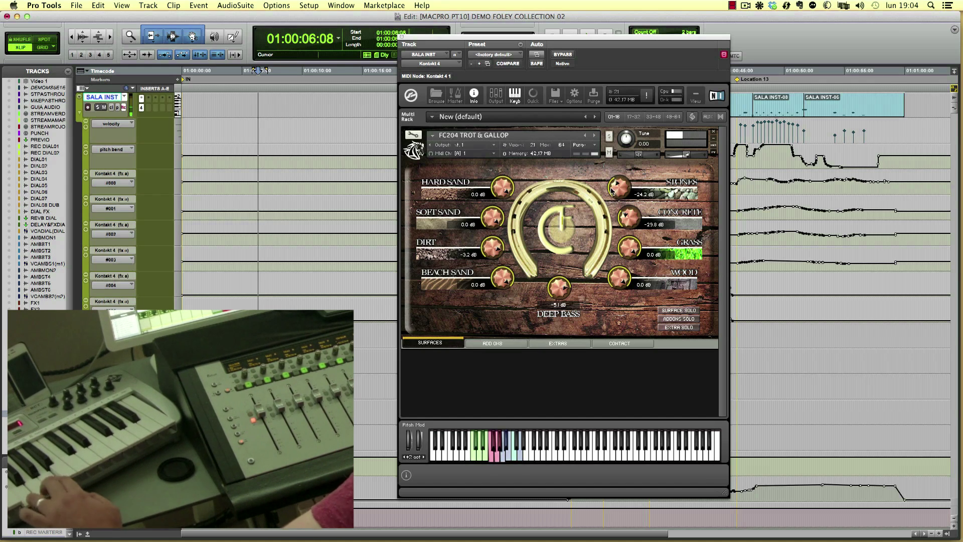
{"action": "left_click_drag", "start_coordinate": [627, 166], "coordinate": [635, 110]}
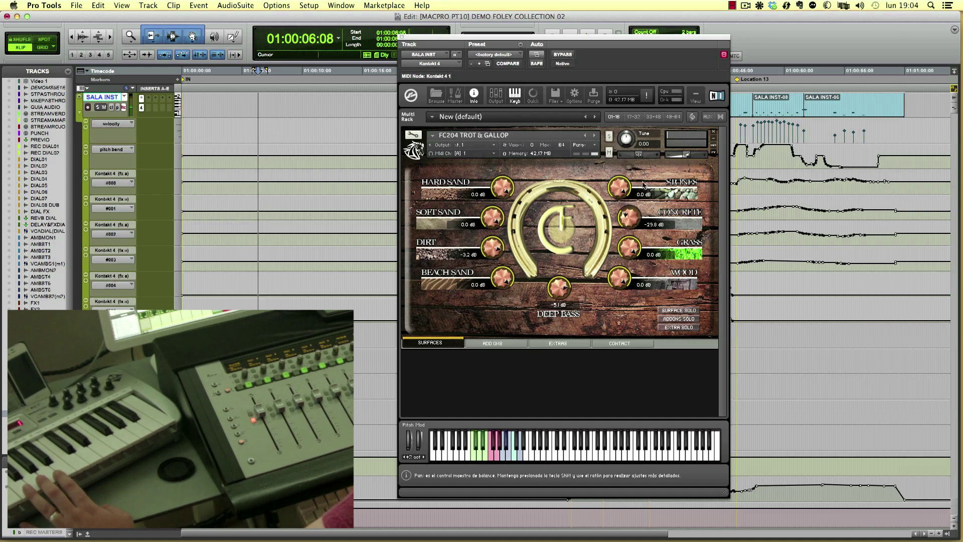
{"action": "left_click_drag", "start_coordinate": [629, 218], "coordinate": [632, 193]}
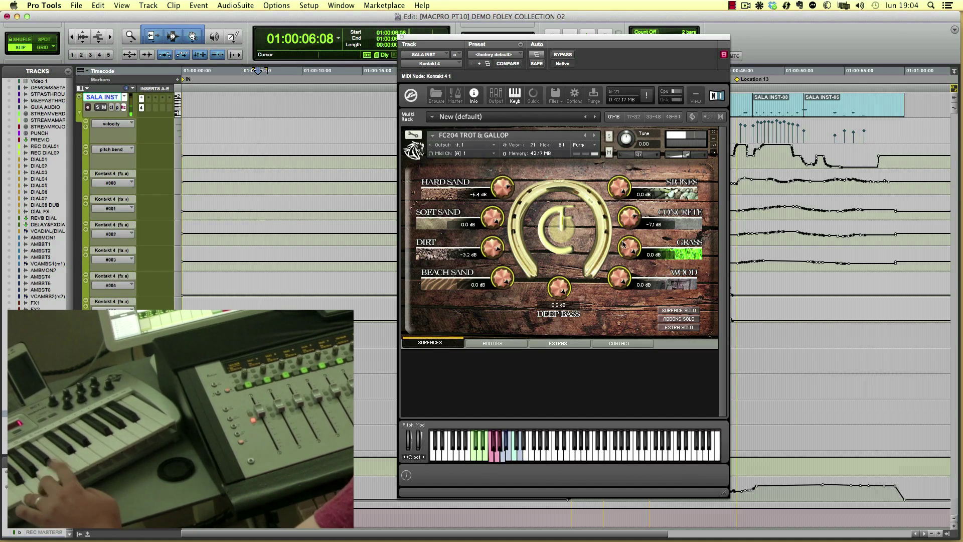
{"action": "left_click_drag", "start_coordinate": [629, 216], "coordinate": [618, 249]}
{"action": "left_click_drag", "start_coordinate": [627, 189], "coordinate": [609, 216]}
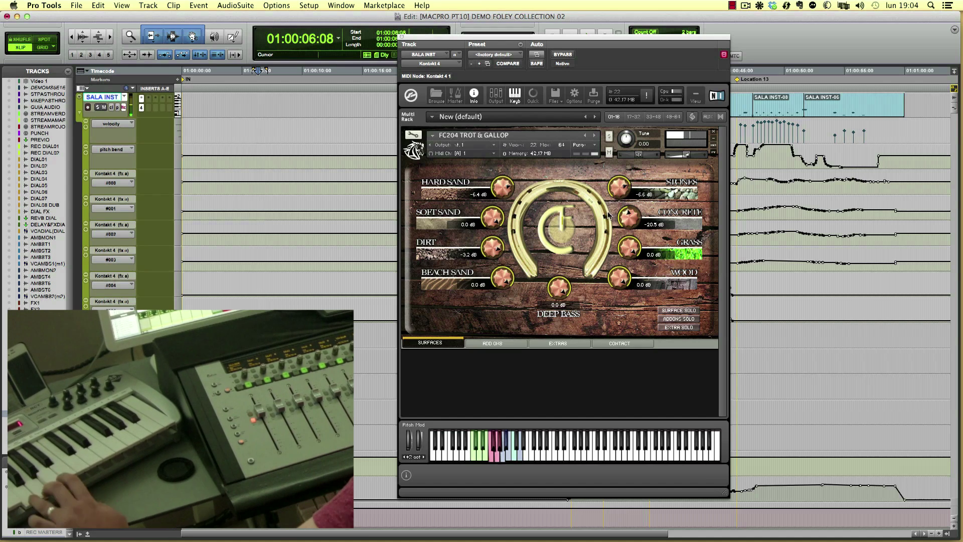
- Set both saddle add-on levels to 0.0 dB, silence the rope, lower the bridle to -45.4 dB, and return to the surface controls
{"action": "left_click", "coordinate": [480, 346]}
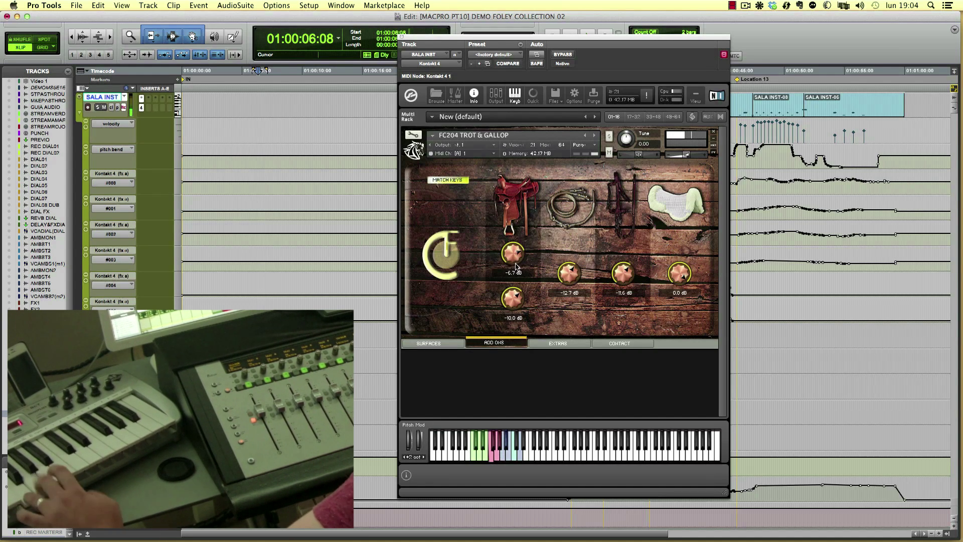
{"action": "left_click_drag", "start_coordinate": [518, 259], "coordinate": [519, 216]}
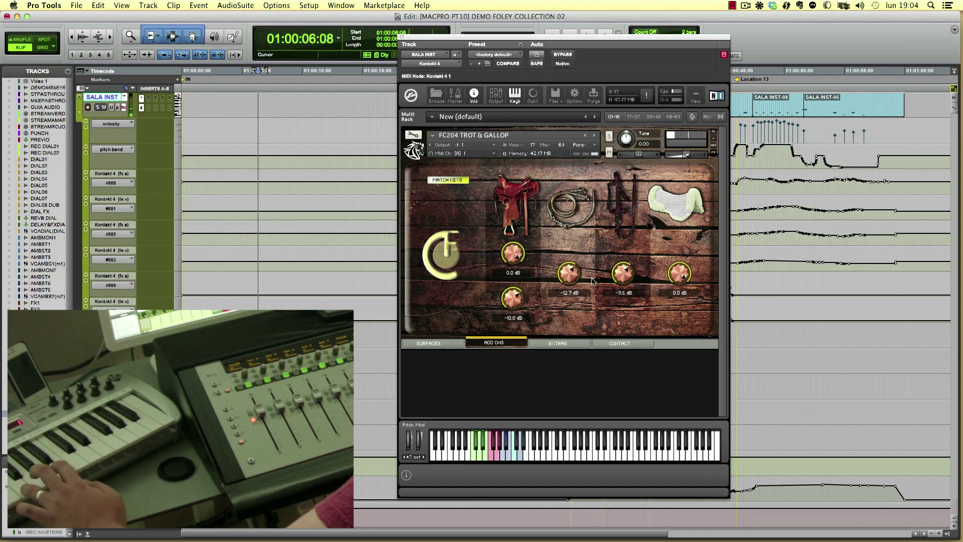
{"action": "left_click_drag", "start_coordinate": [632, 258], "coordinate": [635, 235]}
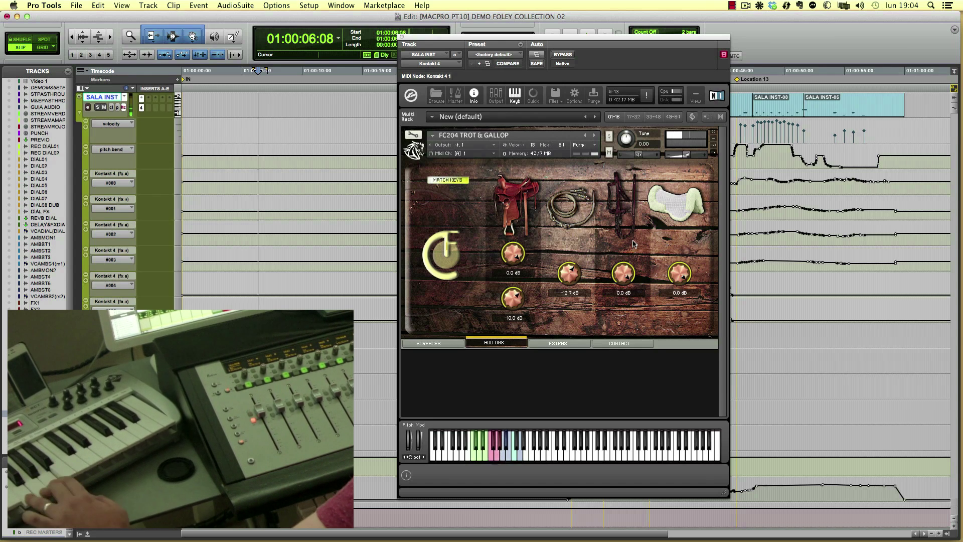
{"action": "left_click_drag", "start_coordinate": [574, 277], "coordinate": [563, 372]}
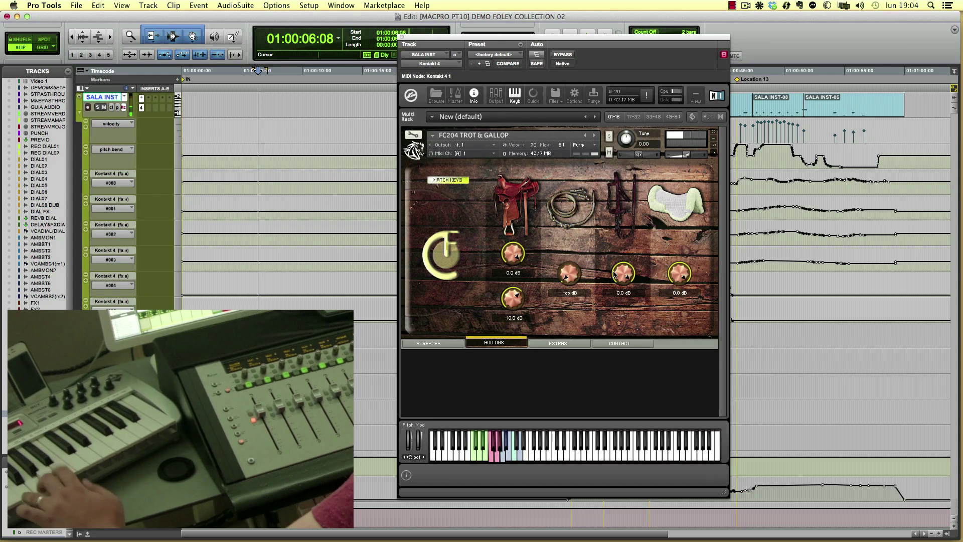
{"action": "left_click_drag", "start_coordinate": [618, 275], "coordinate": [598, 351]}
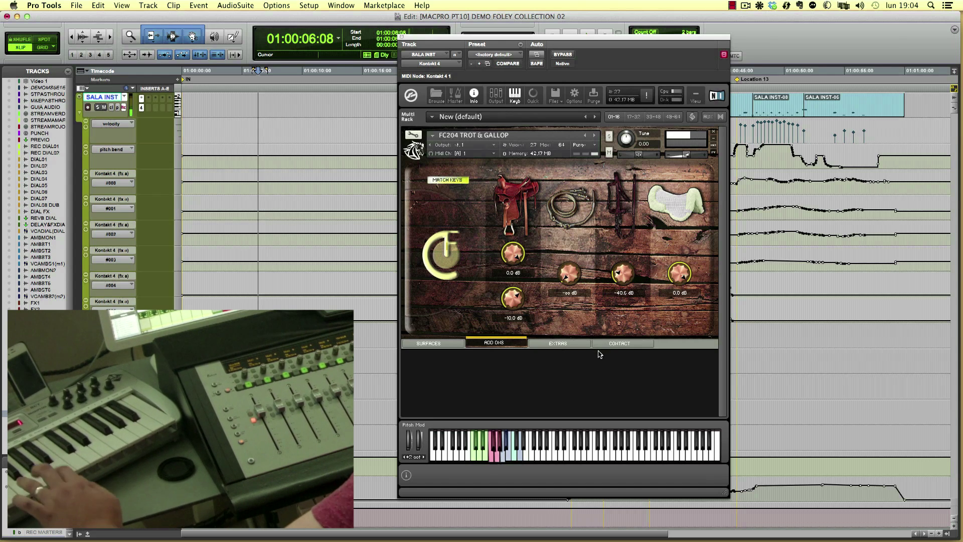
{"action": "left_click_drag", "start_coordinate": [518, 302], "coordinate": [539, 257]}
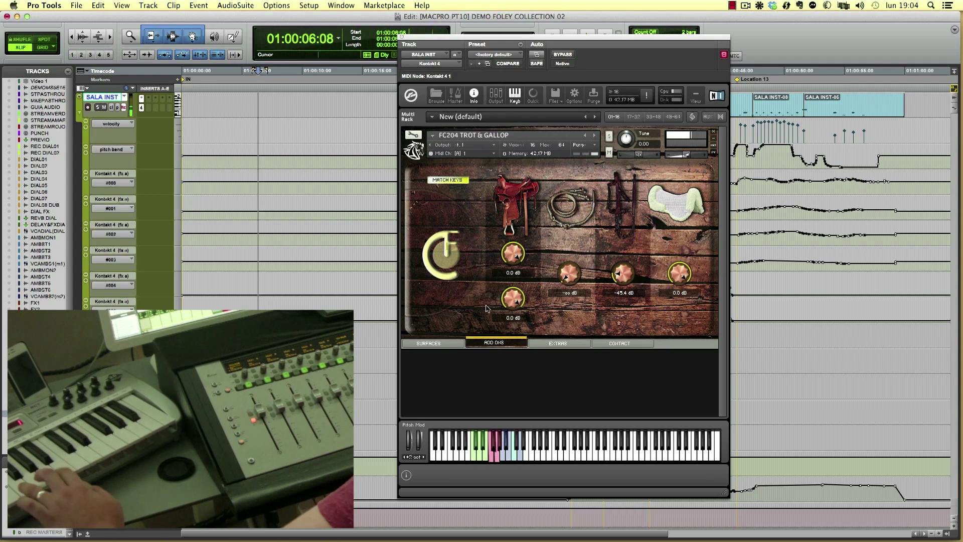
{"action": "left_click", "coordinate": [449, 344]}
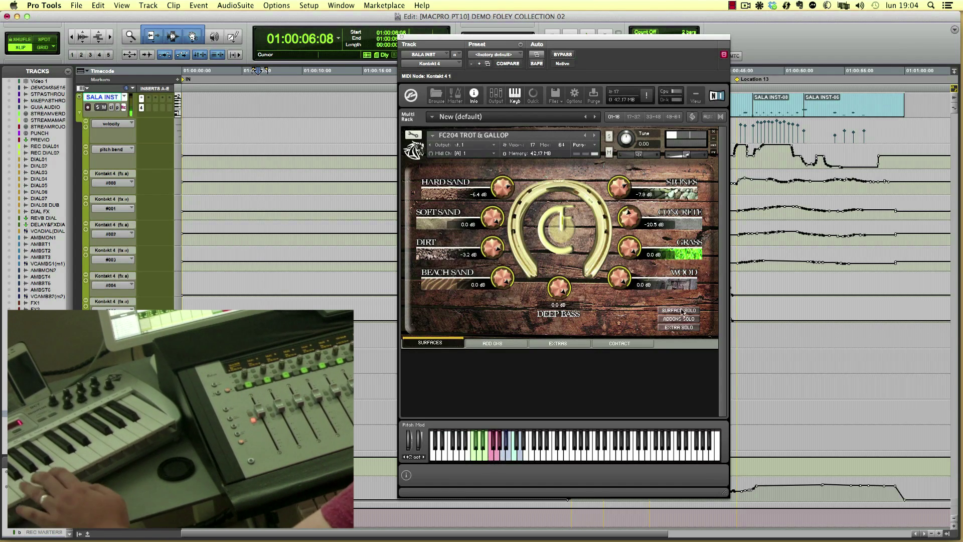